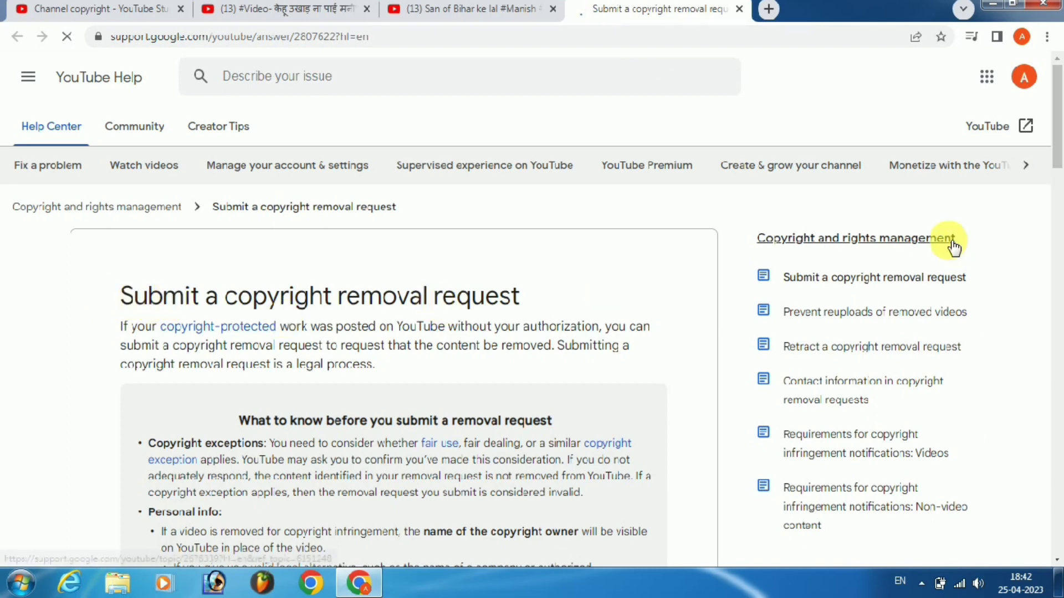
- Open the copyright removal request webform from the help article and start adding a video for removal
{"action": "left_click_drag", "start_coordinate": [1058, 128], "coordinate": [1057, 293]}
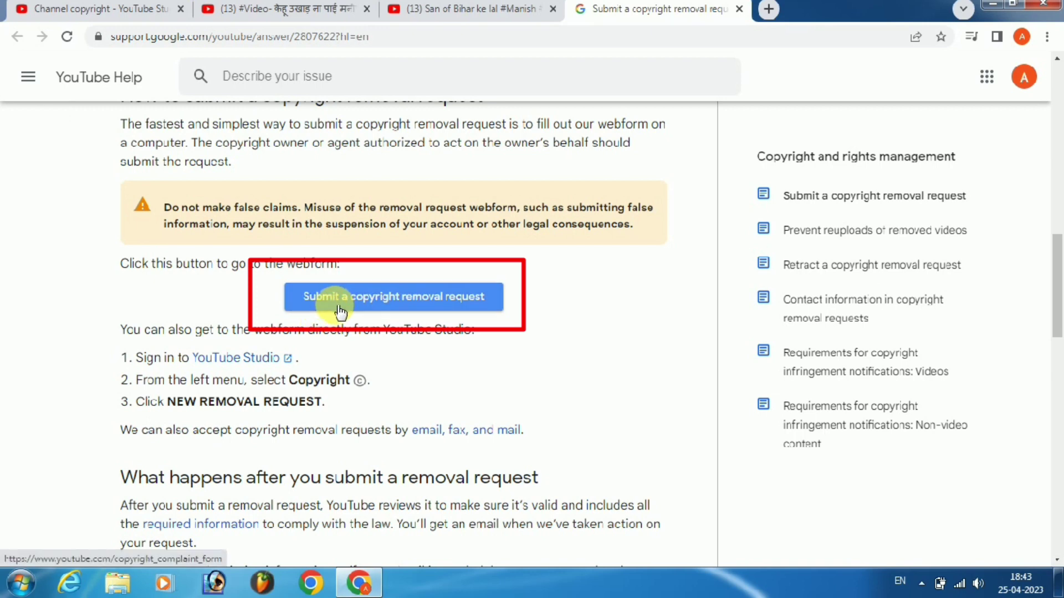
{"action": "left_click", "coordinate": [358, 295]}
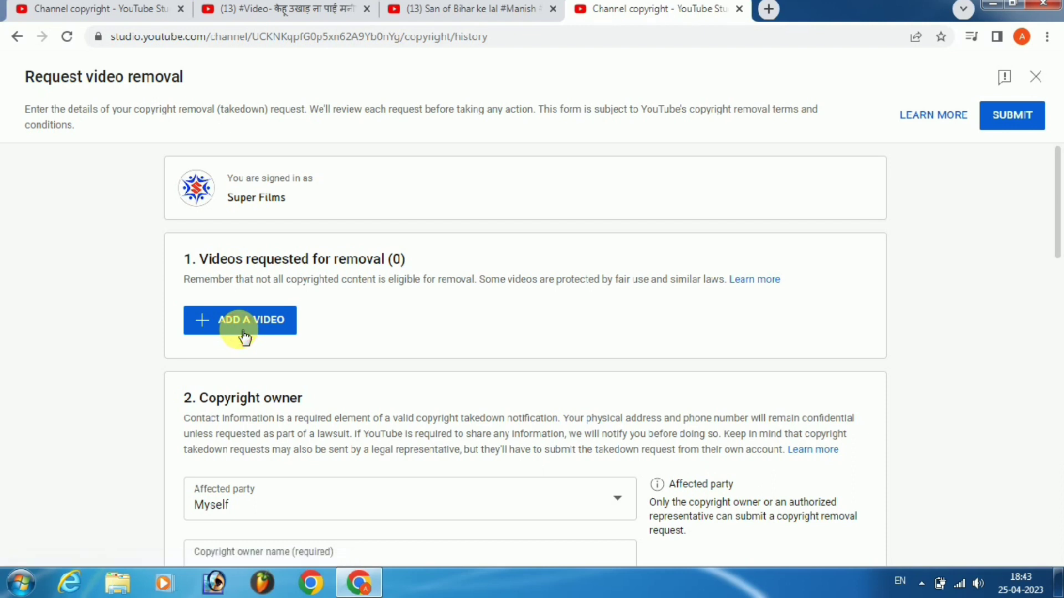
{"action": "left_click", "coordinate": [243, 332]}
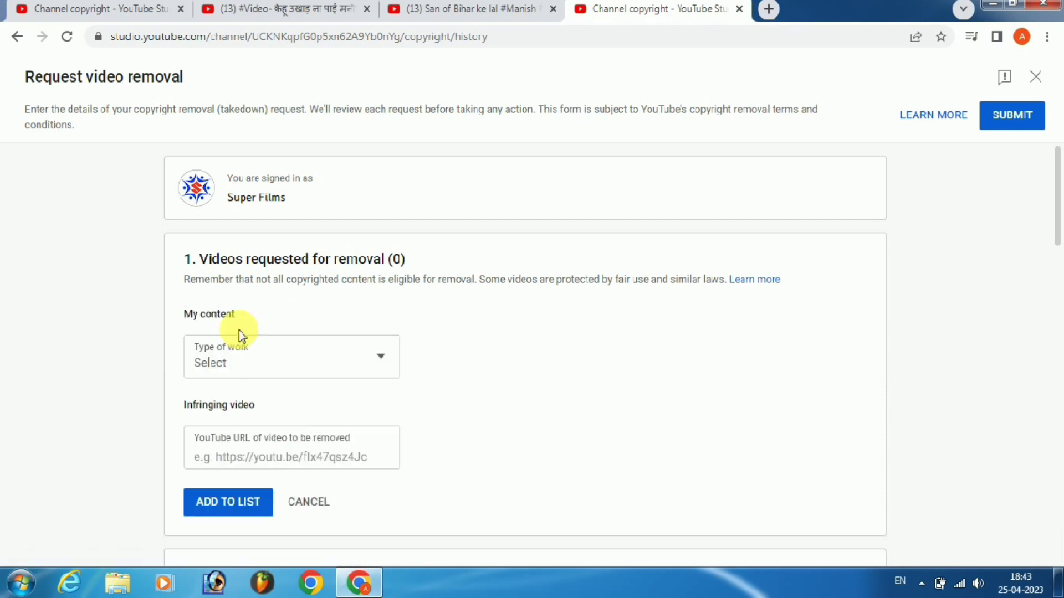
- Set the type of work to Video and the subcategory to From another YouTube channel I legally represent
{"action": "left_click", "coordinate": [280, 377]}
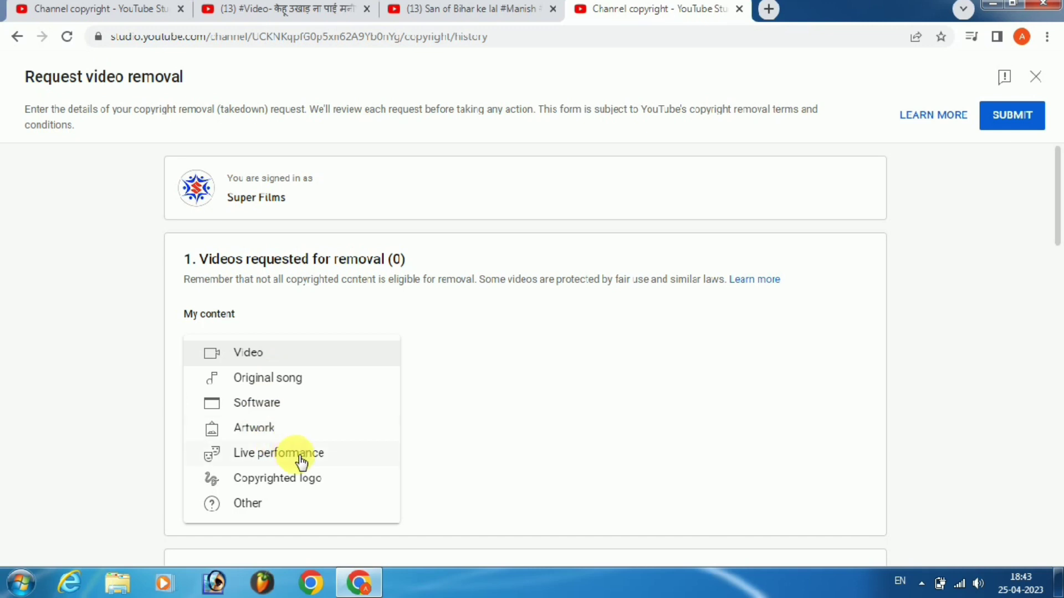
{"action": "left_click", "coordinate": [275, 358]}
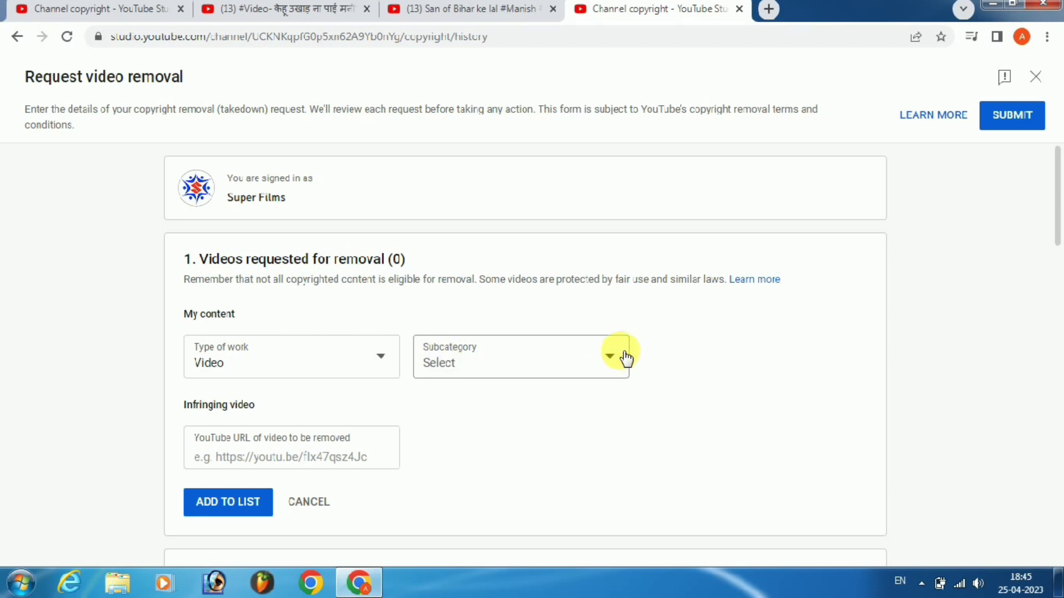
{"action": "left_click", "coordinate": [544, 359]}
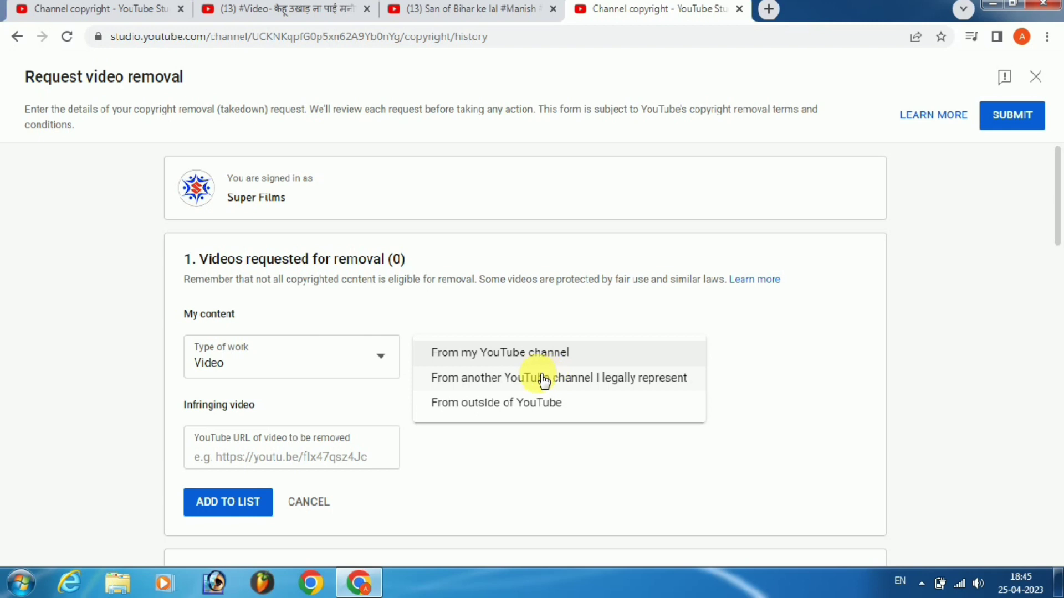
{"action": "left_click", "coordinate": [471, 381]}
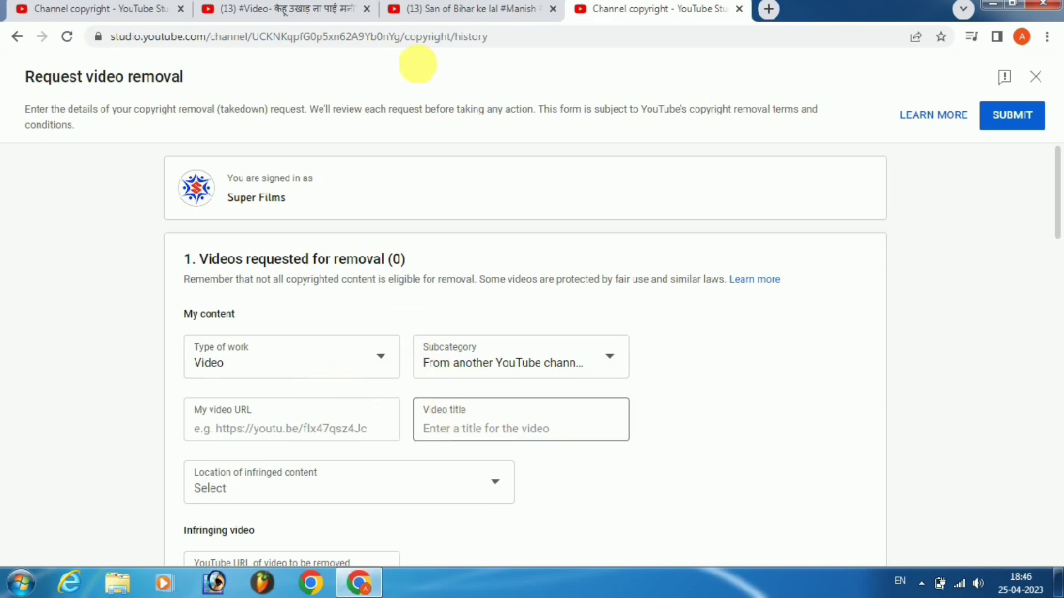
- Copy the share link of the original Super Films video and paste it as My video URL in the removal request
{"action": "left_click", "coordinate": [261, 6]}
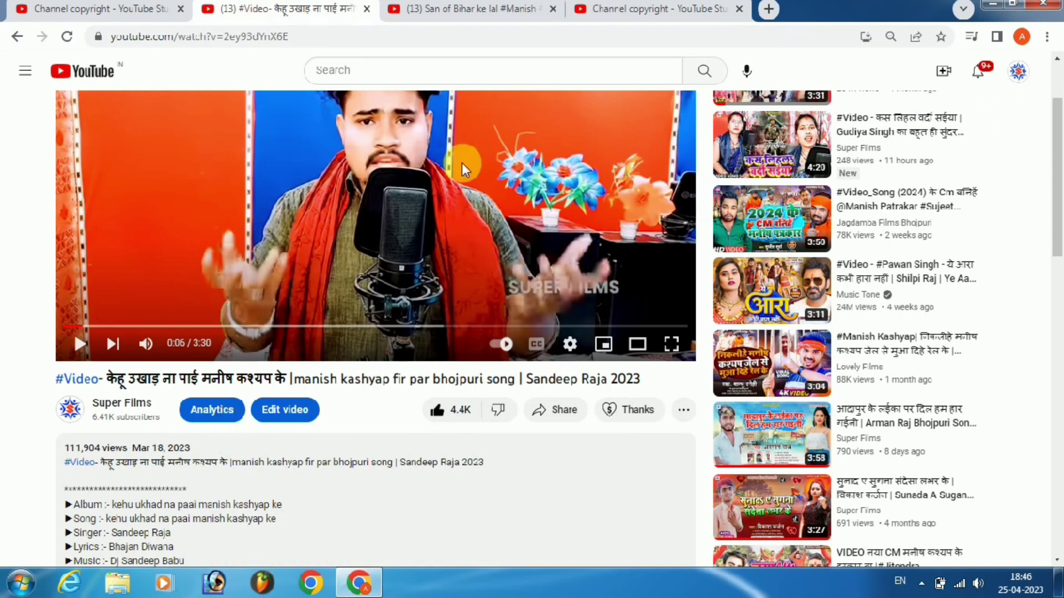
{"action": "left_click", "coordinate": [563, 413]}
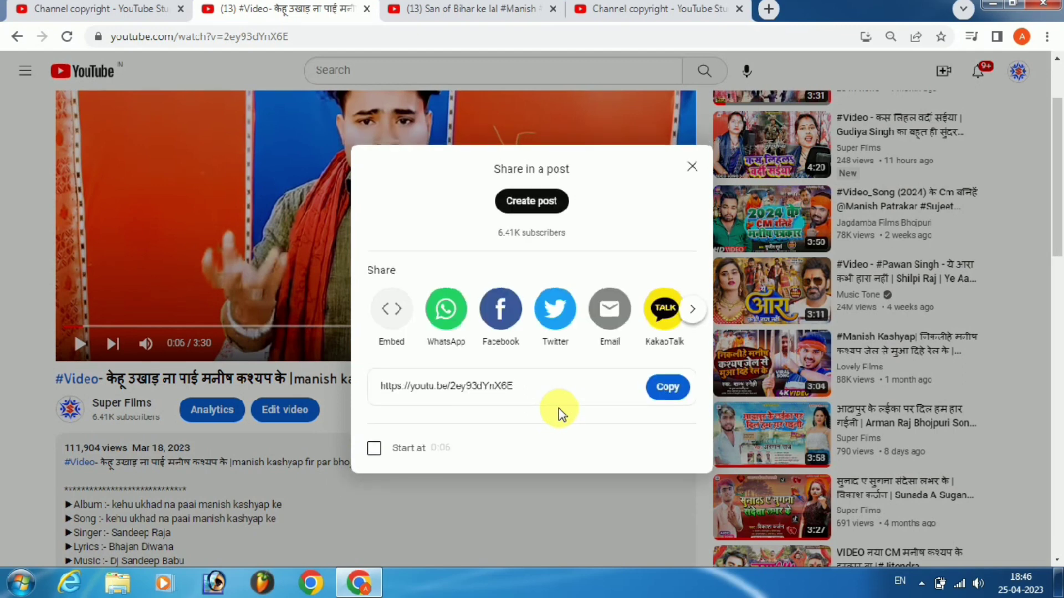
{"action": "left_click", "coordinate": [668, 387]}
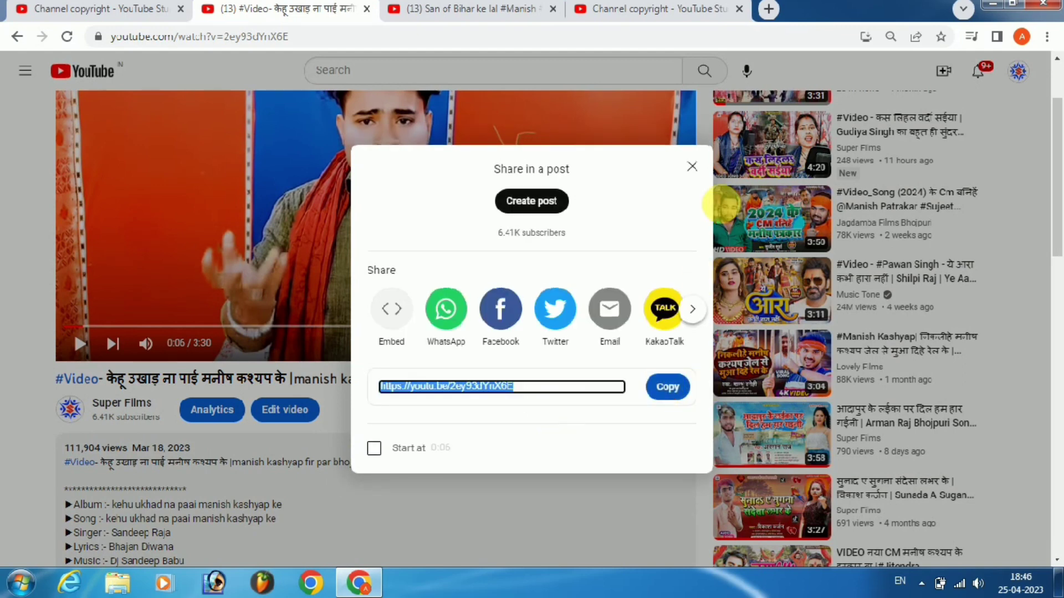
{"action": "left_click", "coordinate": [692, 167]}
{"action": "left_click", "coordinate": [647, 6]}
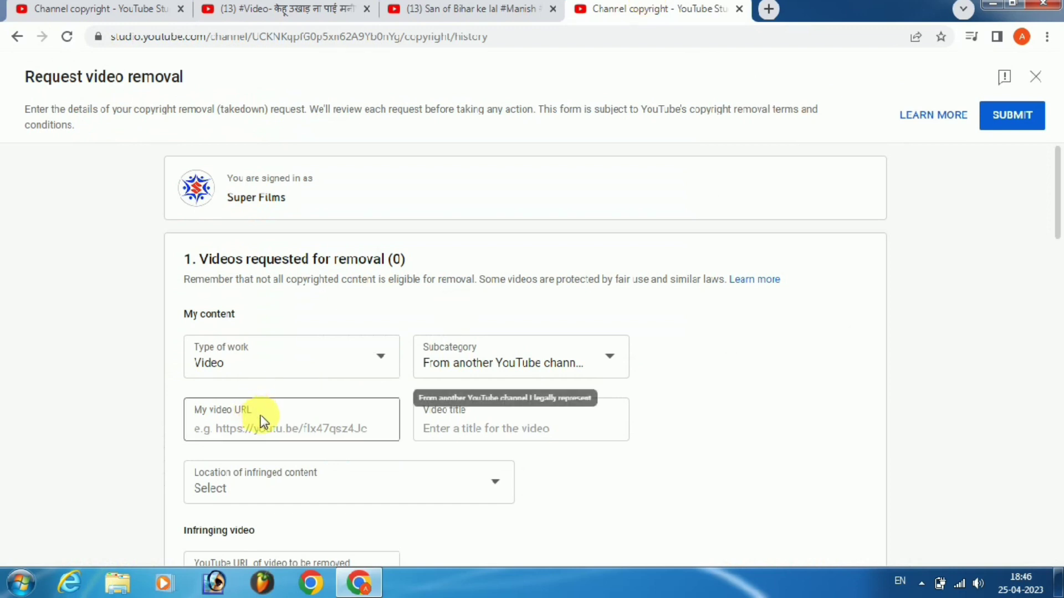
{"action": "left_click", "coordinate": [270, 430]}
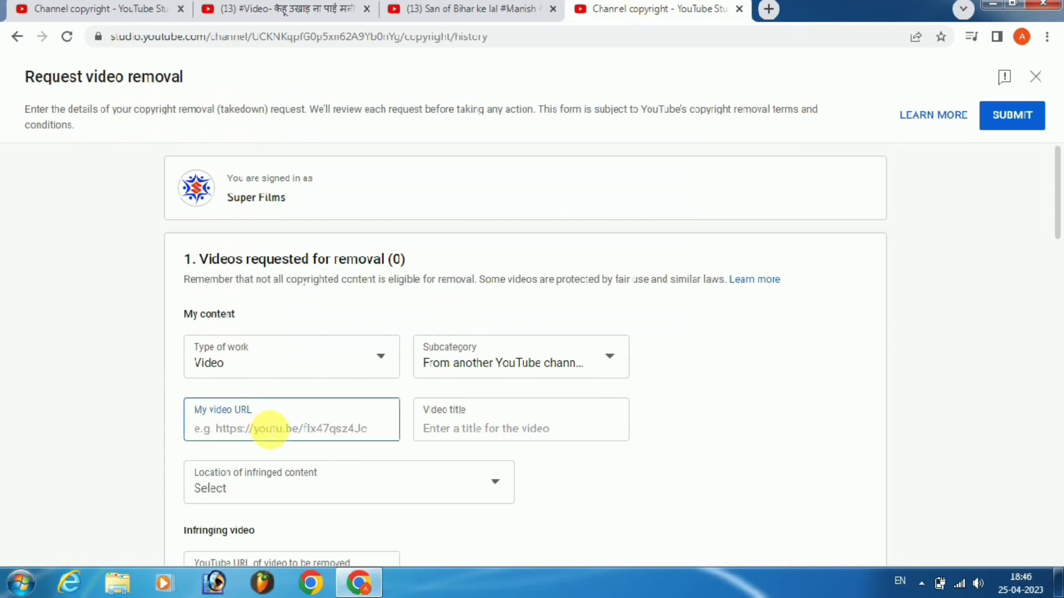
{"action": "right_click", "coordinate": [270, 429]}
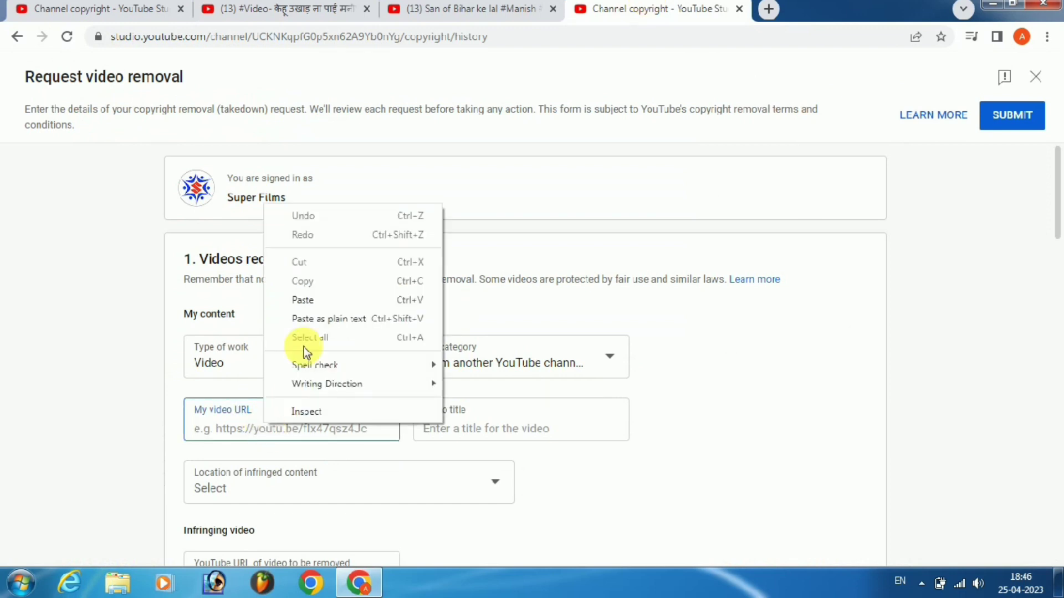
{"action": "left_click", "coordinate": [304, 300]}
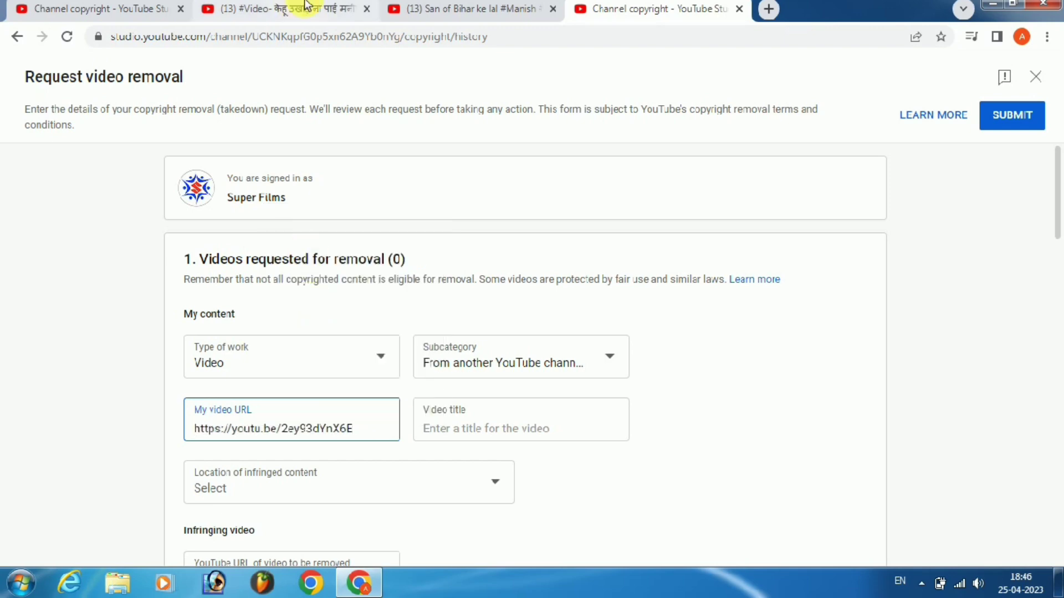
- Copy the original video's full title into the Video title field and set the location of infringed content to Entire video
{"action": "left_click", "coordinate": [304, 7]}
{"action": "triple_click", "coordinate": [370, 382]}
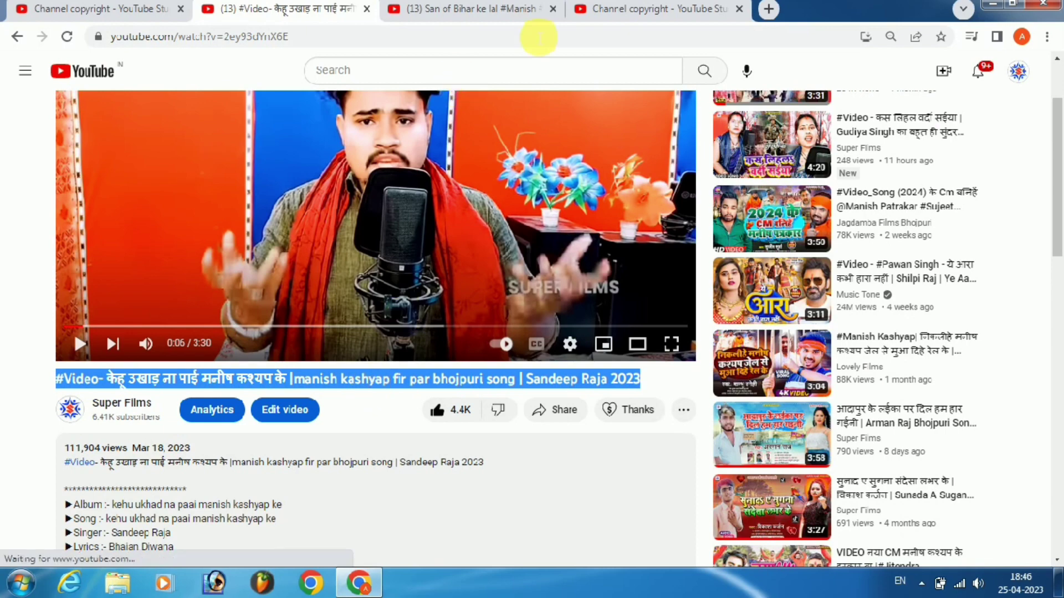
{"action": "left_click", "coordinate": [632, 9]}
{"action": "left_click", "coordinate": [447, 428]}
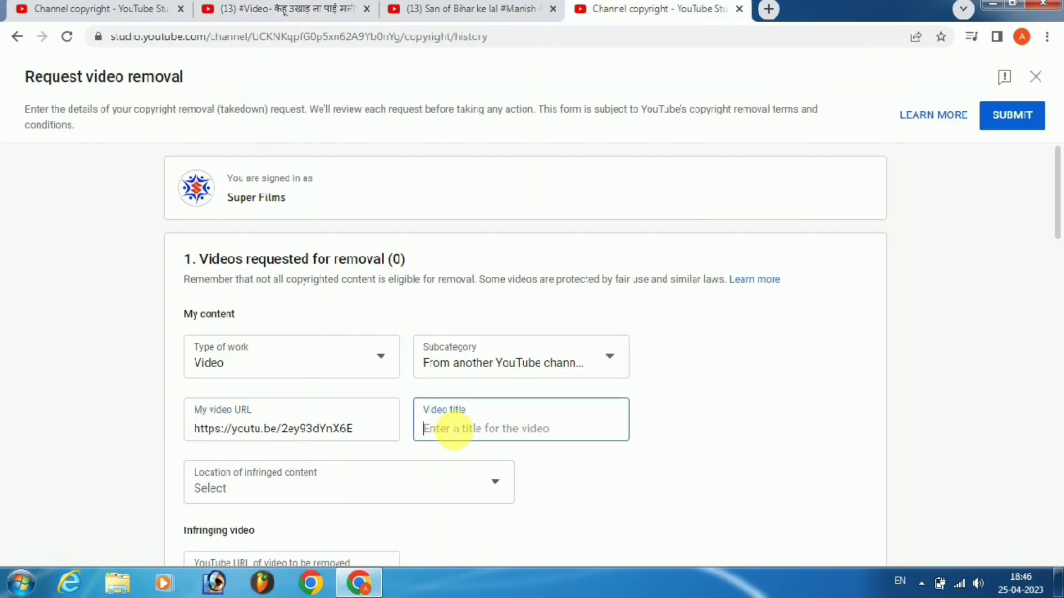
{"action": "key", "text": "ctrl+v"}
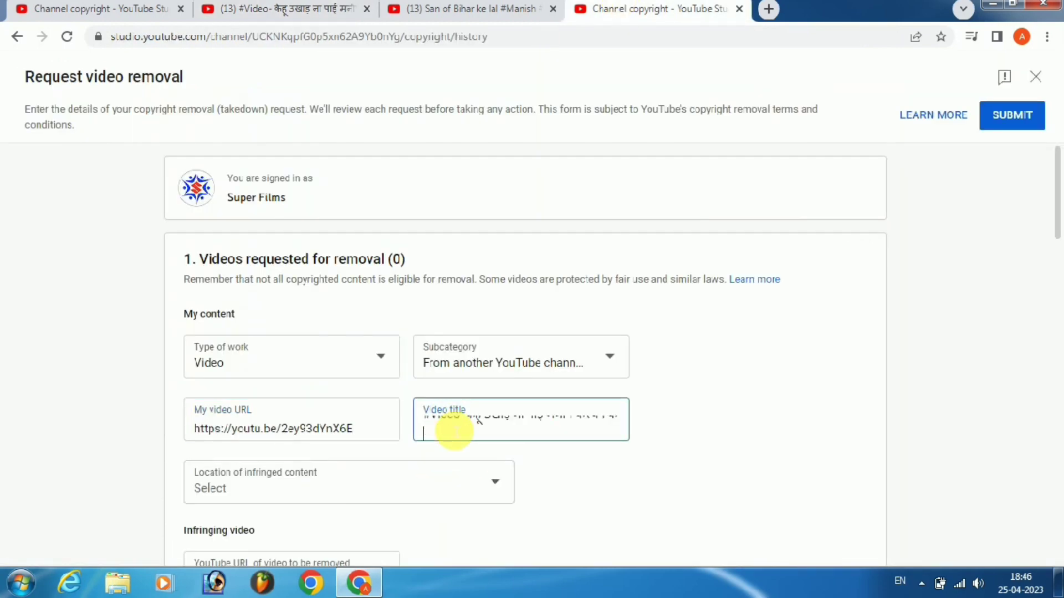
{"action": "key", "text": "BackSpace"}
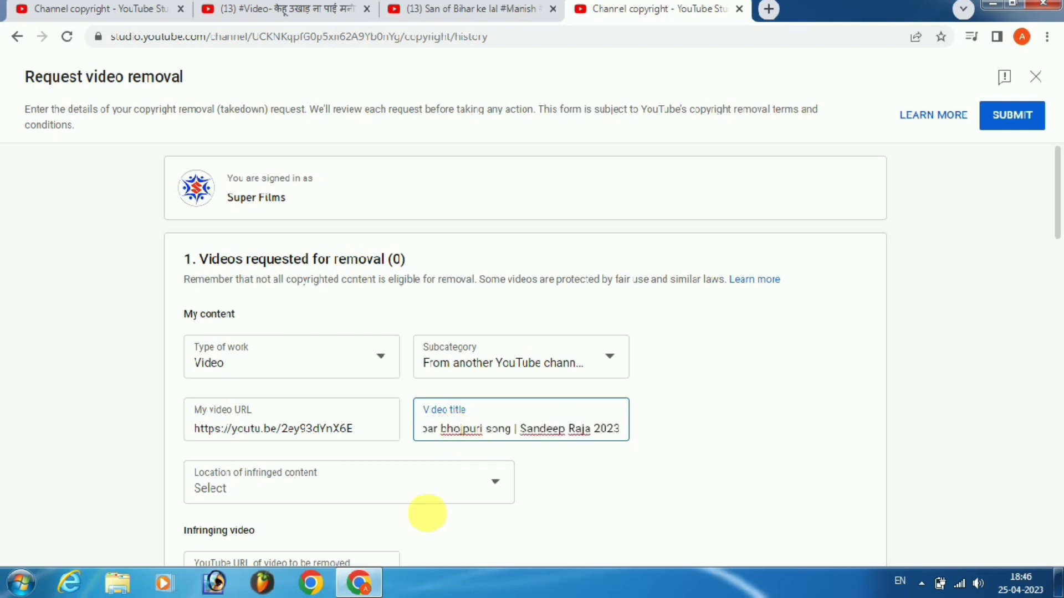
{"action": "left_click", "coordinate": [261, 489]}
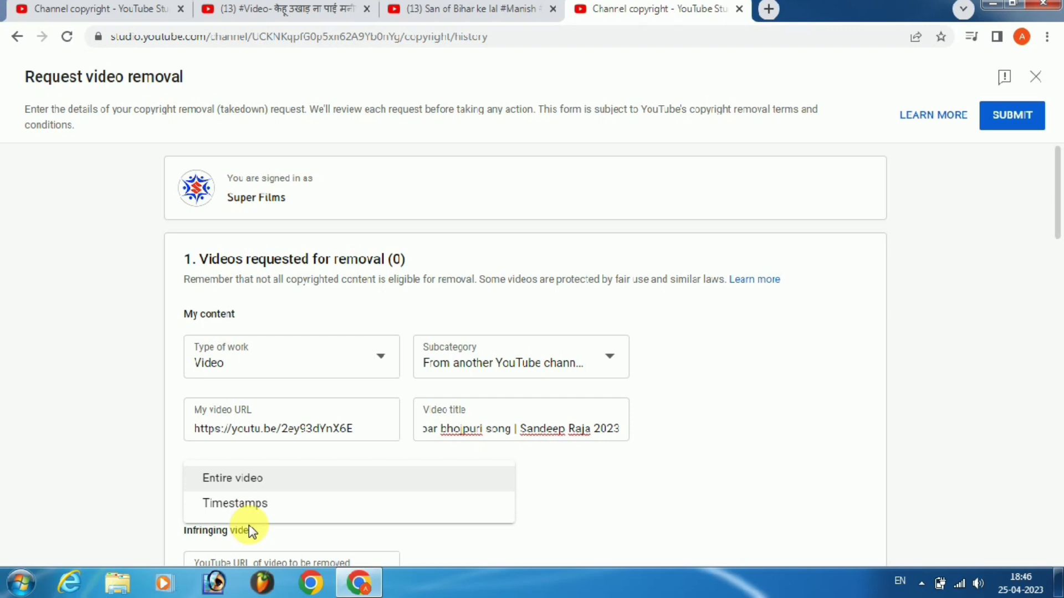
{"action": "left_click", "coordinate": [227, 480]}
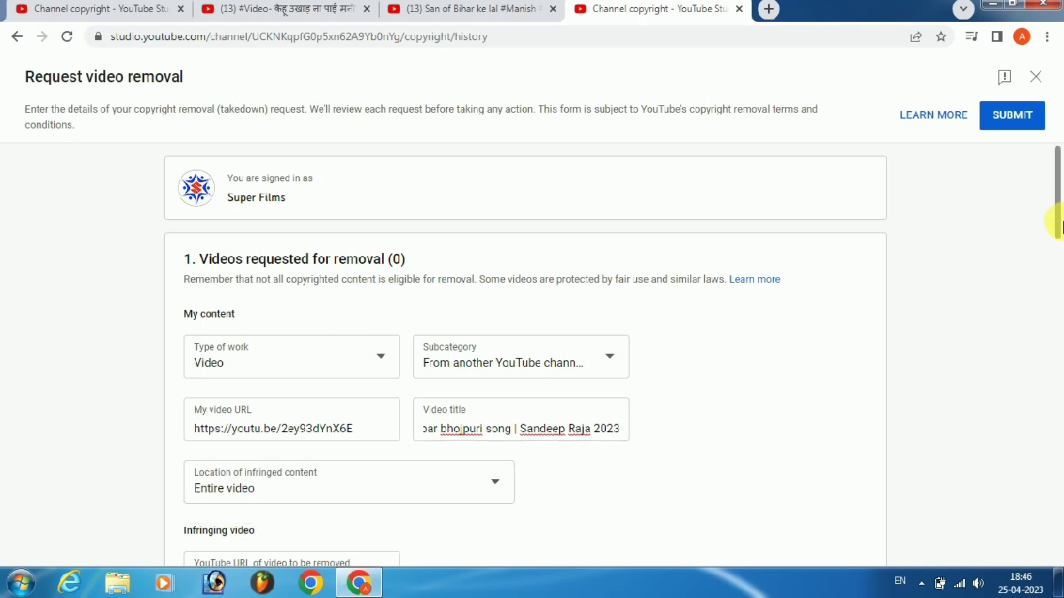
- Copy the web address of the re-uploaded "San of Bihar" video and paste it as the YouTube URL of the video to be removed
{"action": "left_click_drag", "start_coordinate": [1054, 221], "coordinate": [1056, 252]}
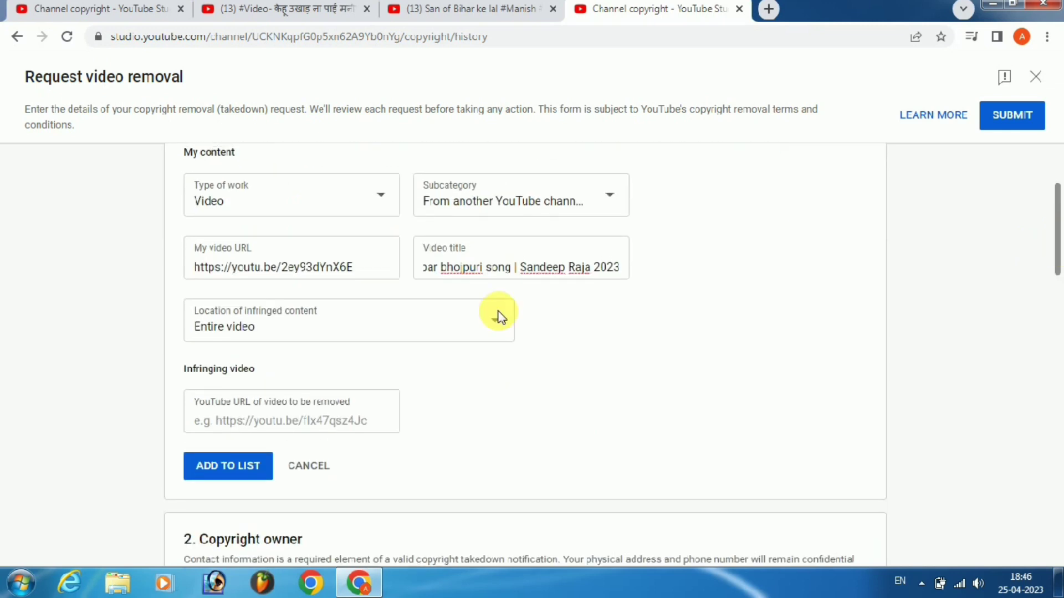
{"action": "left_click", "coordinate": [195, 408]}
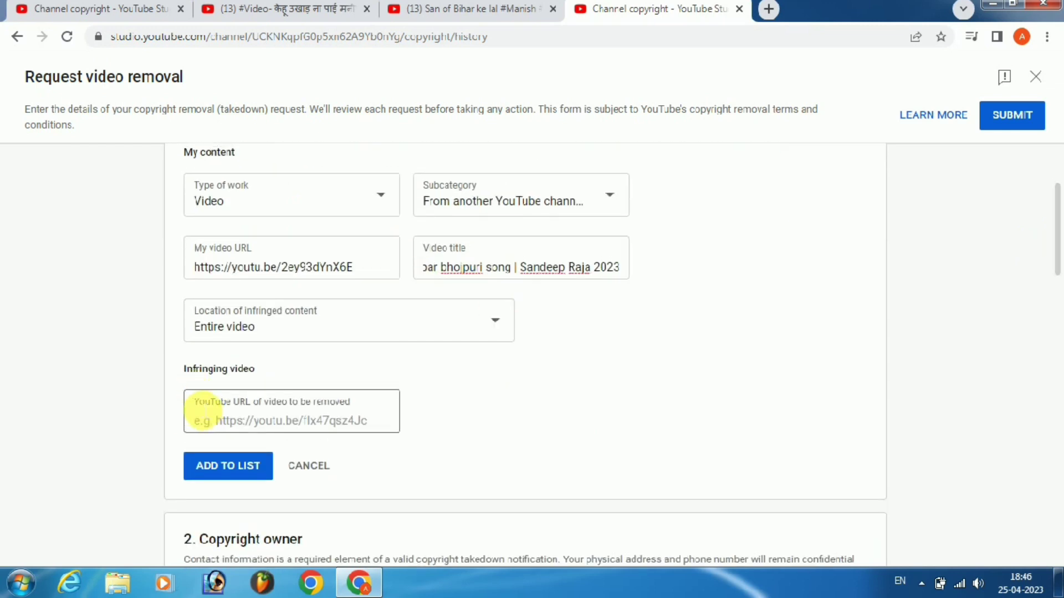
{"action": "mouse_move", "coordinate": [203, 410]}
{"action": "left_mouse_down"}
{"action": "mouse_move", "coordinate": [308, 404]}
{"action": "mouse_move", "coordinate": [185, 406]}
{"action": "left_mouse_up"}
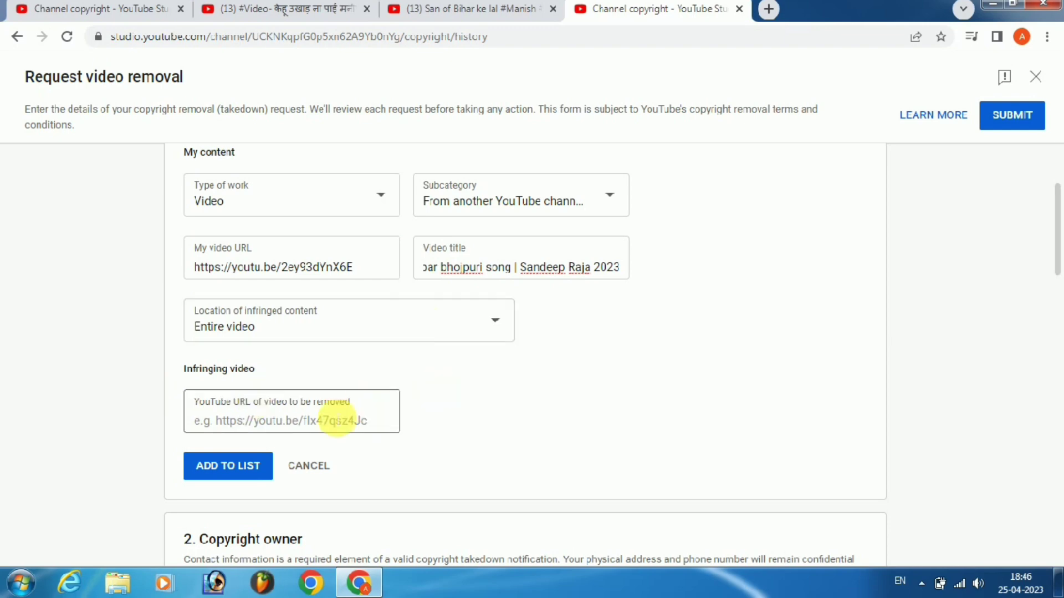
{"action": "left_click", "coordinate": [443, 8]}
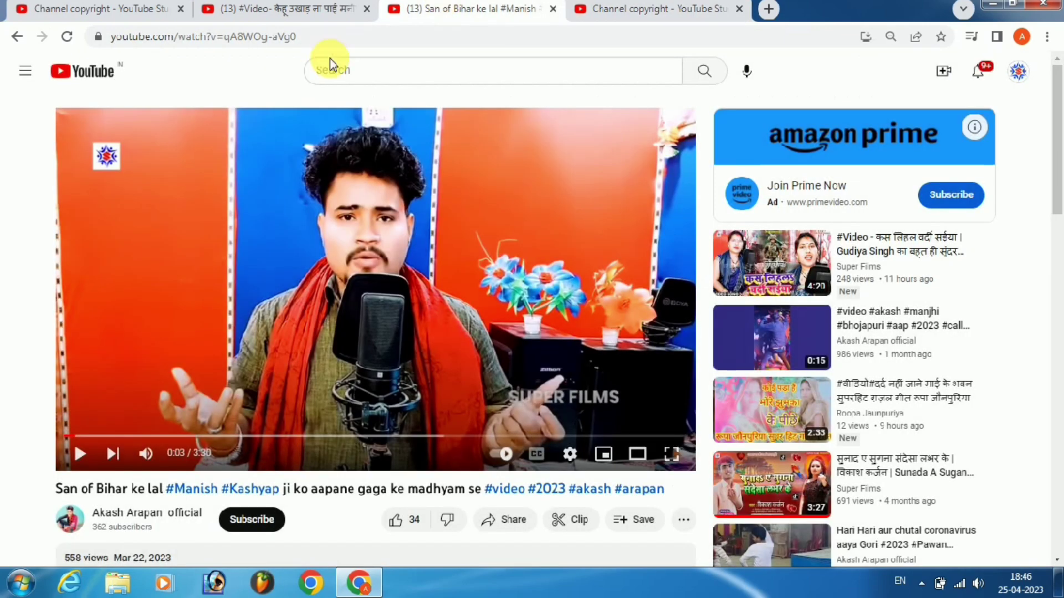
{"action": "left_click", "coordinate": [340, 36]}
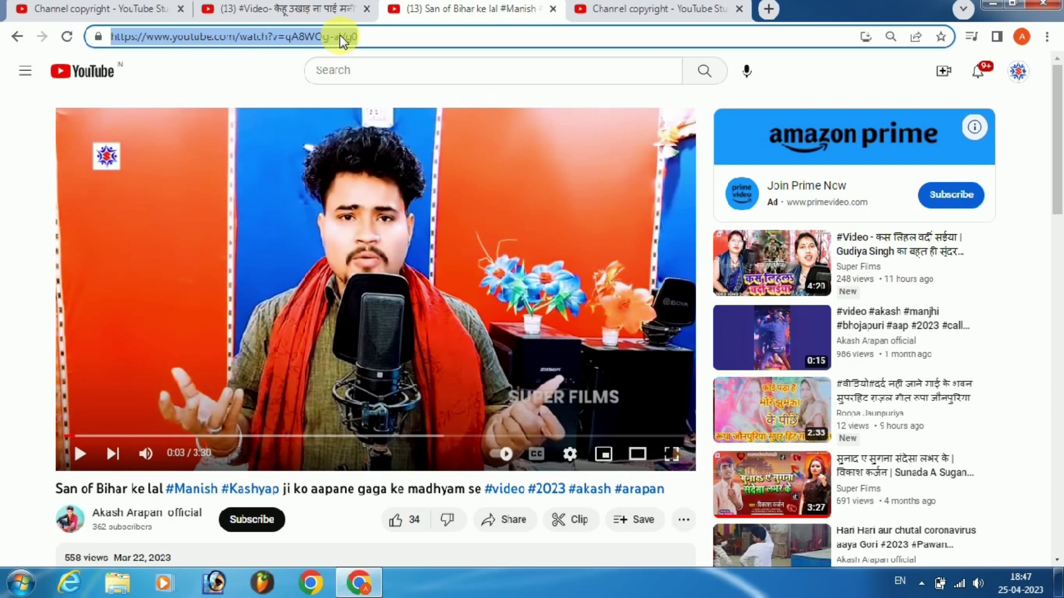
{"action": "left_click", "coordinate": [610, 8]}
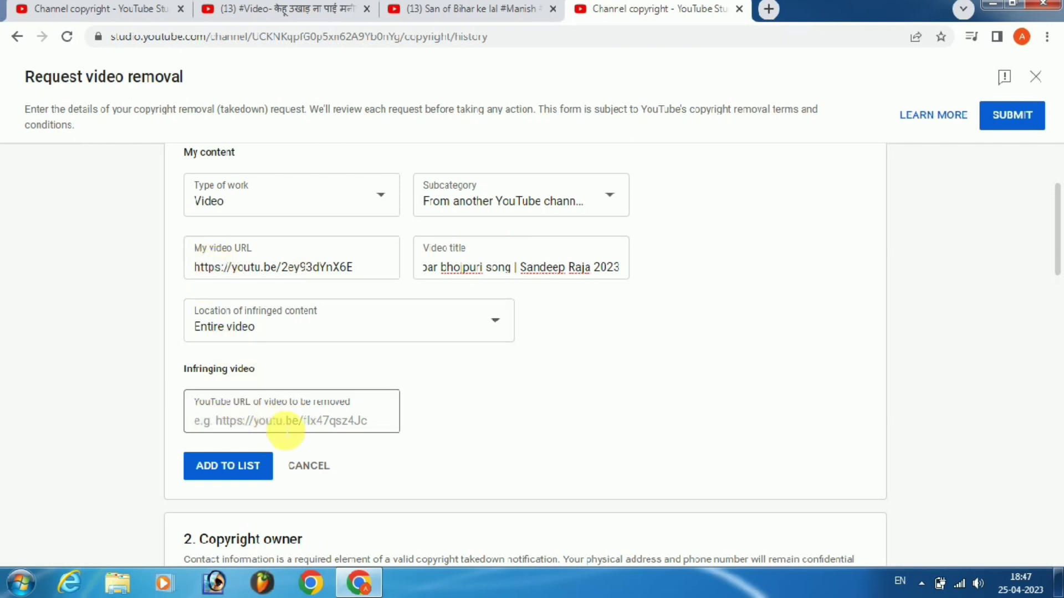
{"action": "left_click", "coordinate": [286, 426]}
{"action": "type", "text": "youtube.com/watch?v=cA8W0g-aVgq"}
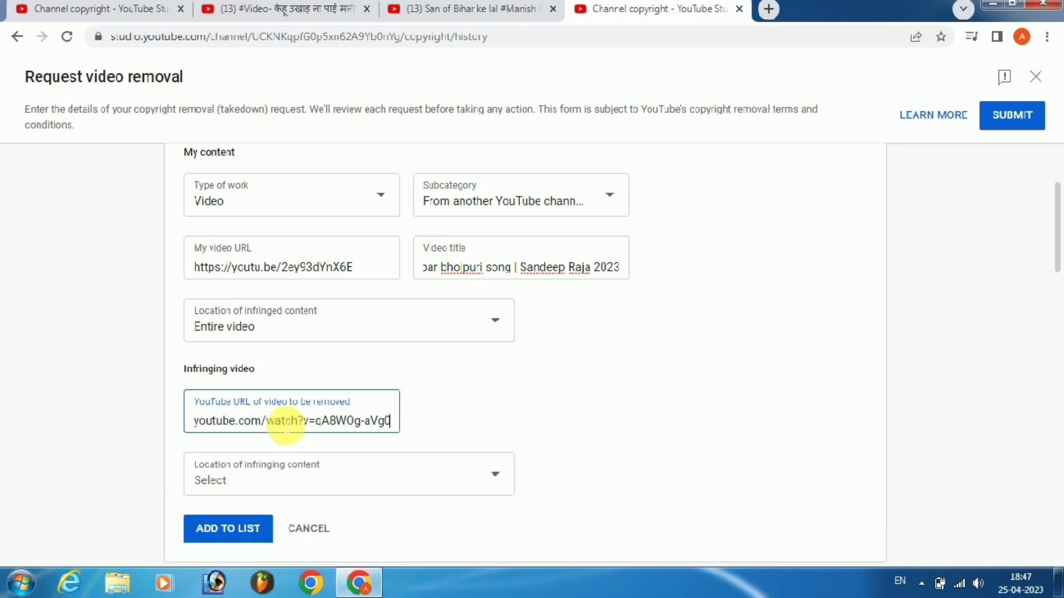
- Set the location of infringing content to Entire video and add the entry to the removal list
{"action": "left_click", "coordinate": [229, 485]}
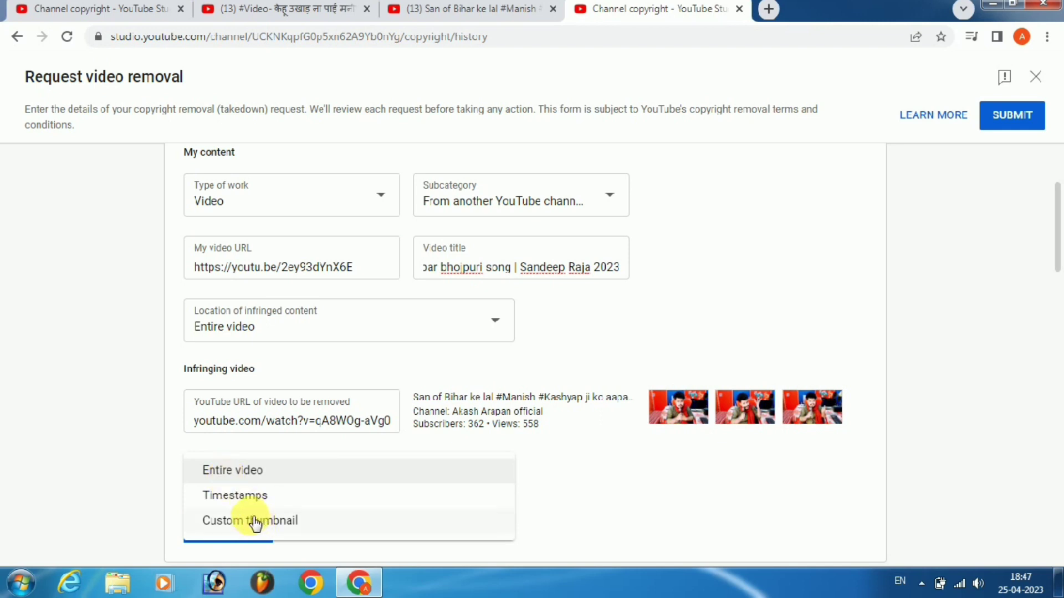
{"action": "left_click", "coordinate": [218, 471]}
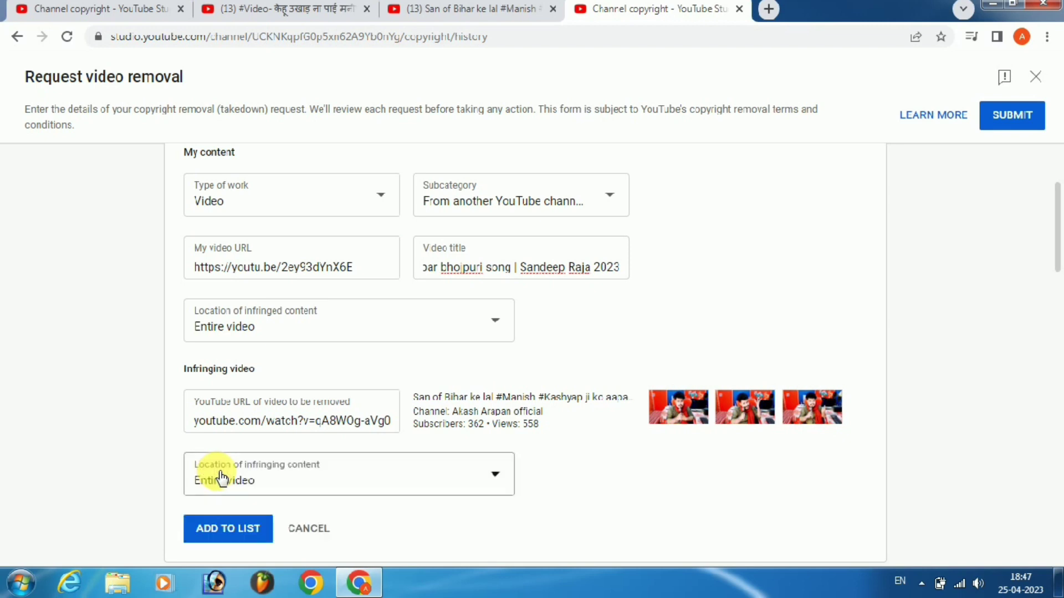
{"action": "scroll", "coordinate": [1059, 250], "scroll_direction": "down", "scroll_amount": 1}
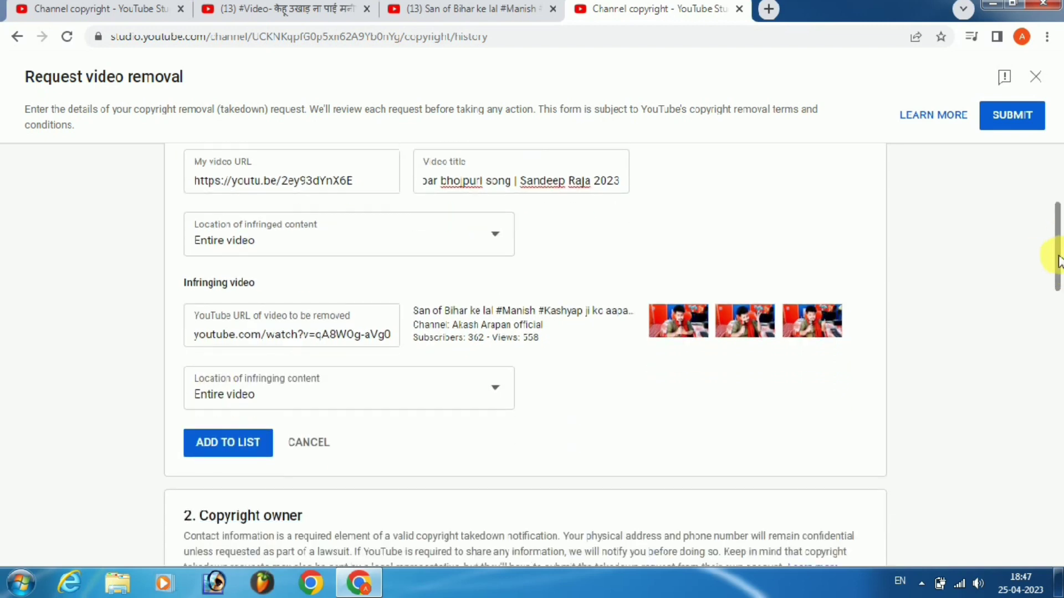
{"action": "left_click", "coordinate": [211, 450]}
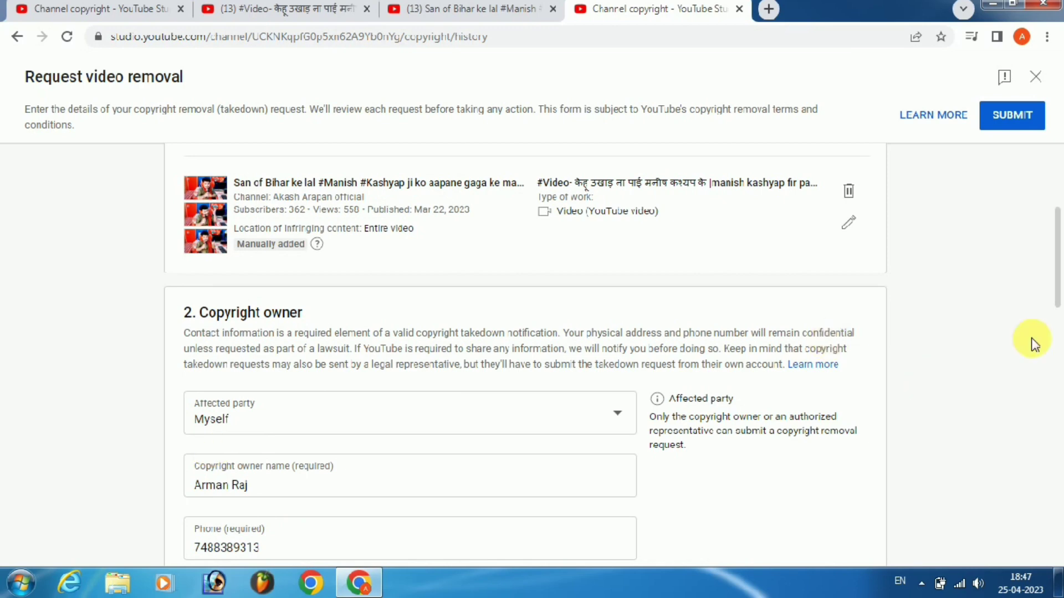
- Review the added removal entry and the available Affected party options in the copyright owner section
{"action": "left_click_drag", "start_coordinate": [1054, 289], "coordinate": [1058, 249]}
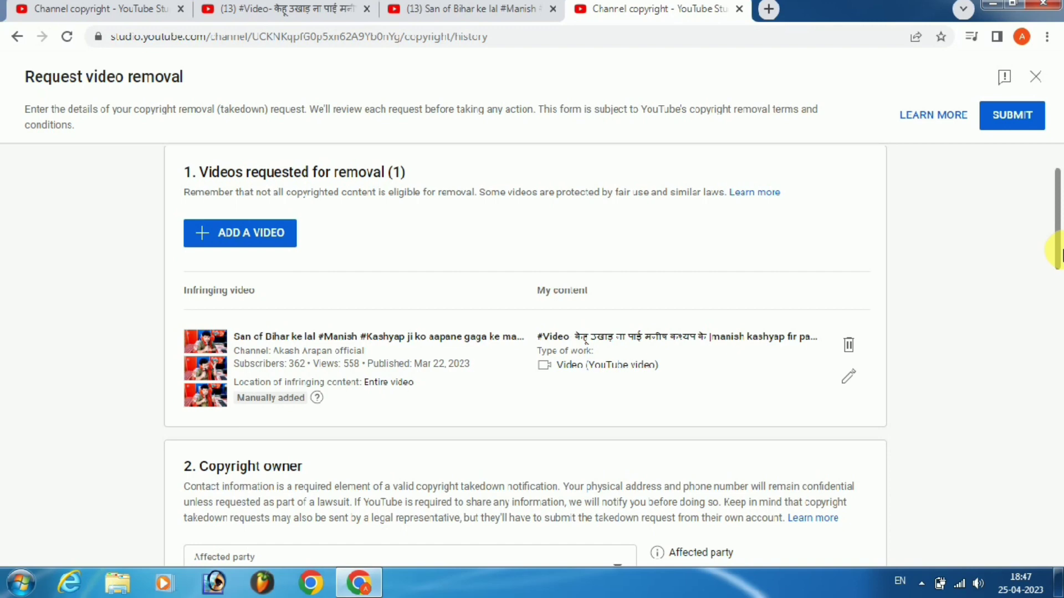
{"action": "left_click_drag", "start_coordinate": [1059, 252], "coordinate": [1059, 318]}
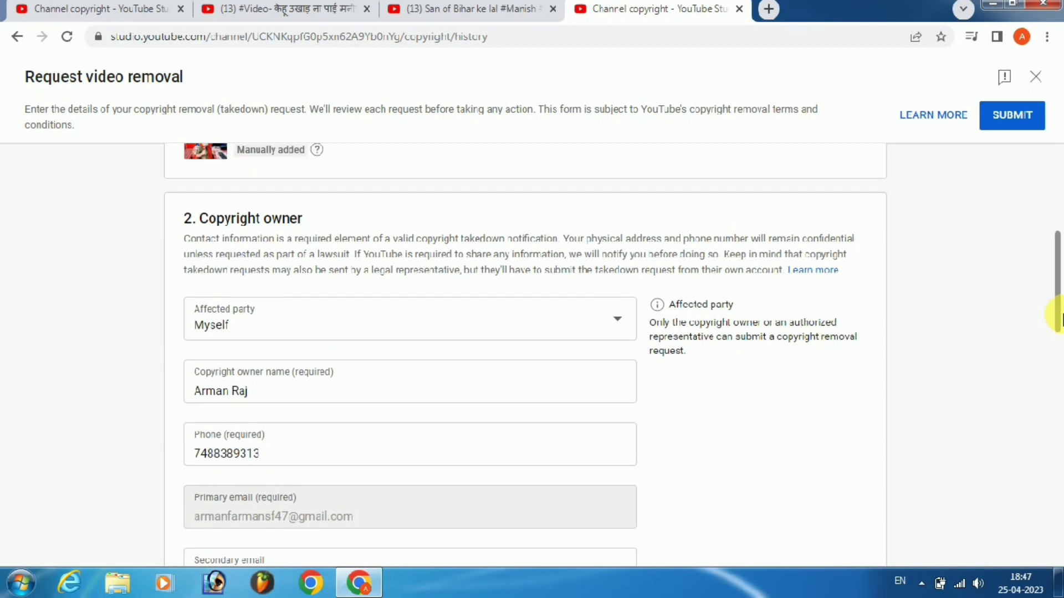
{"action": "left_click", "coordinate": [229, 322]}
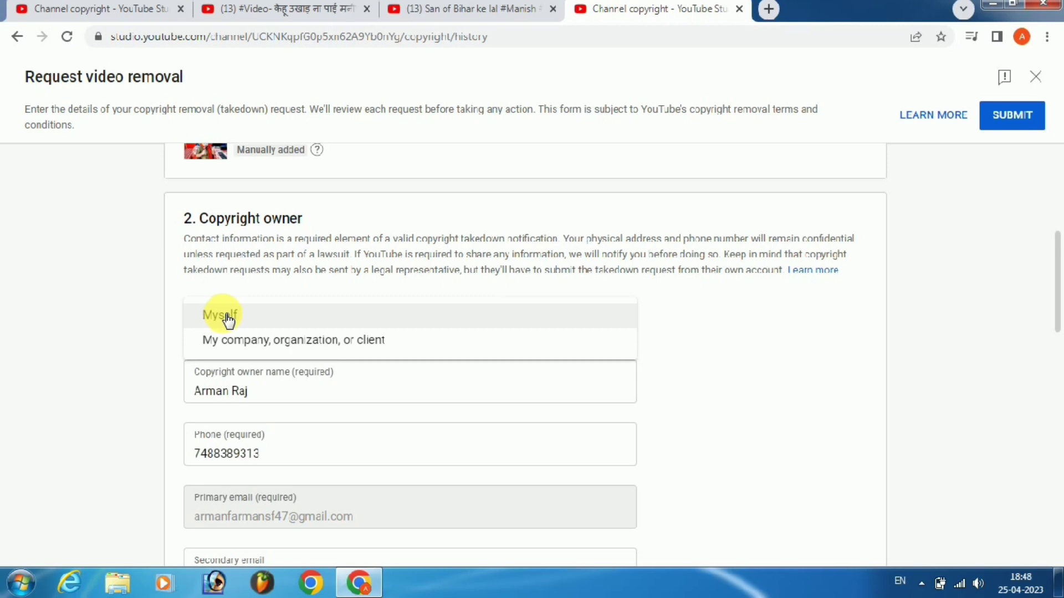
{"action": "left_click", "coordinate": [149, 277]}
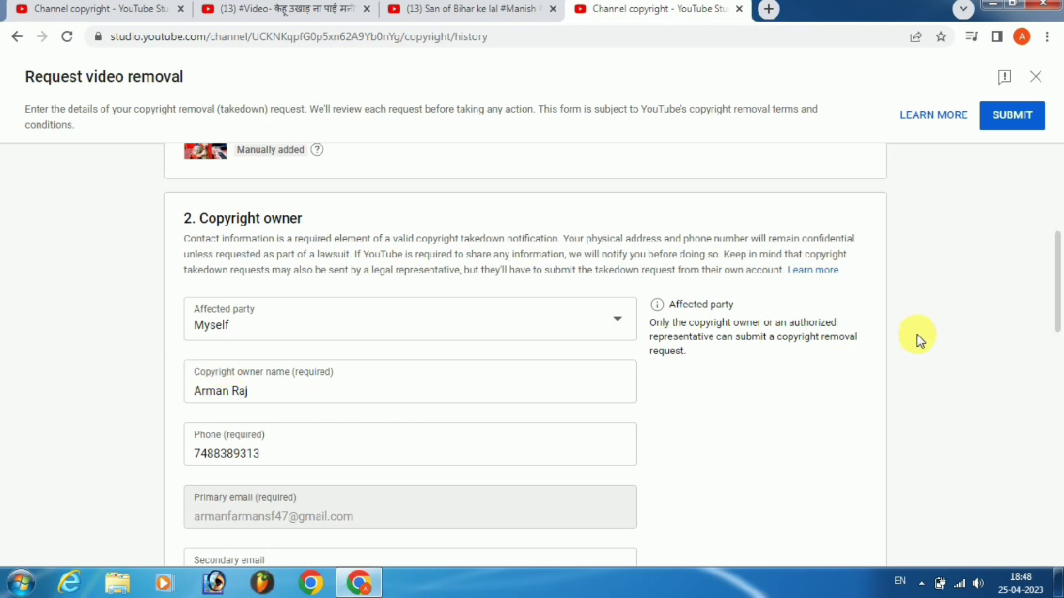
- Copy the primary email into the Secondary email field and enter Super Films as the relationship to copyrighted content
{"action": "left_click_drag", "start_coordinate": [1056, 279], "coordinate": [1058, 326]}
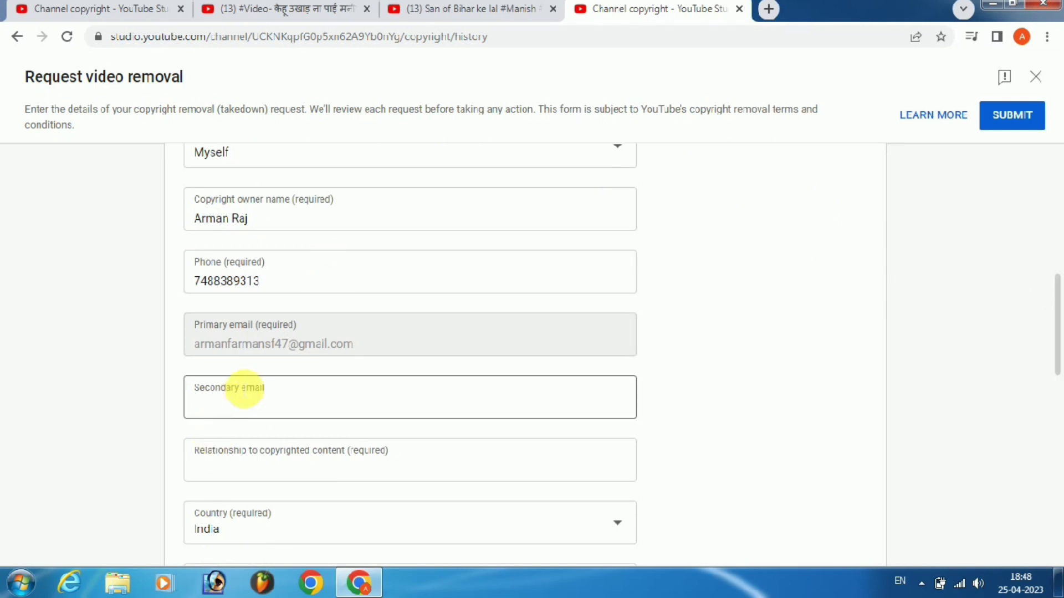
{"action": "triple_click", "coordinate": [278, 348]}
{"action": "key", "text": "ctrl+c"}
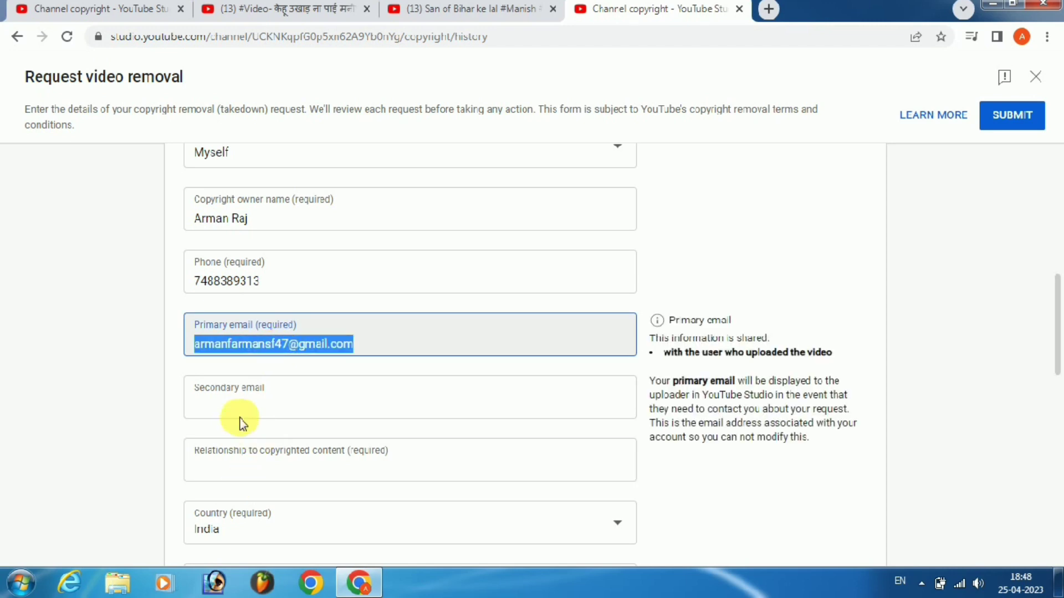
{"action": "left_click", "coordinate": [256, 407]}
{"action": "key", "text": "ctrl+v"}
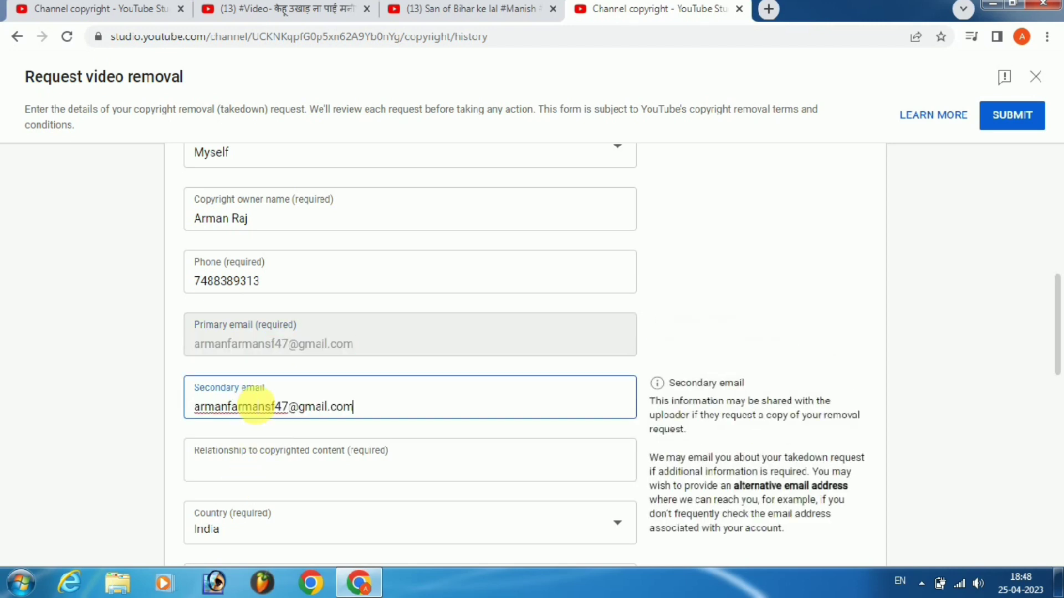
{"action": "left_click", "coordinate": [237, 471]}
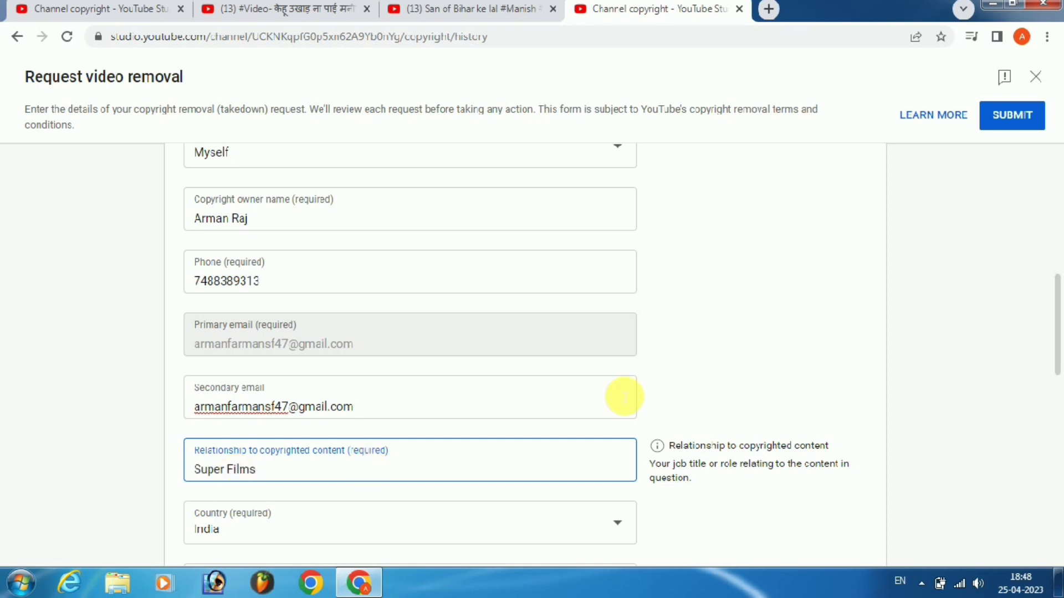
- Check the copyright owner's country, street address, city, state and zip code entries
{"action": "left_click_drag", "start_coordinate": [1058, 302], "coordinate": [1056, 337]}
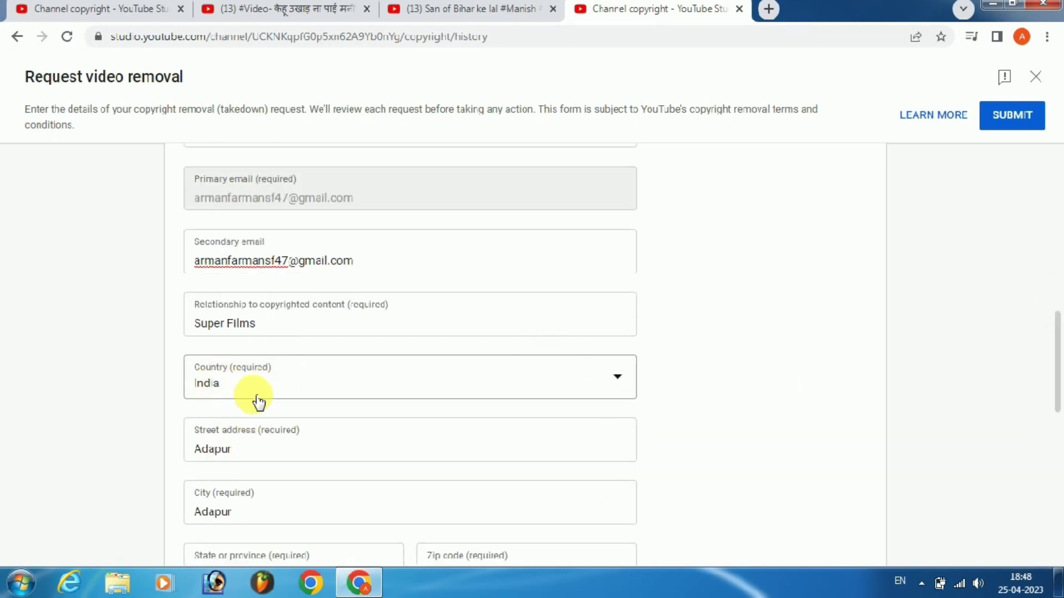
{"action": "left_click_drag", "start_coordinate": [1058, 349], "coordinate": [1059, 370]}
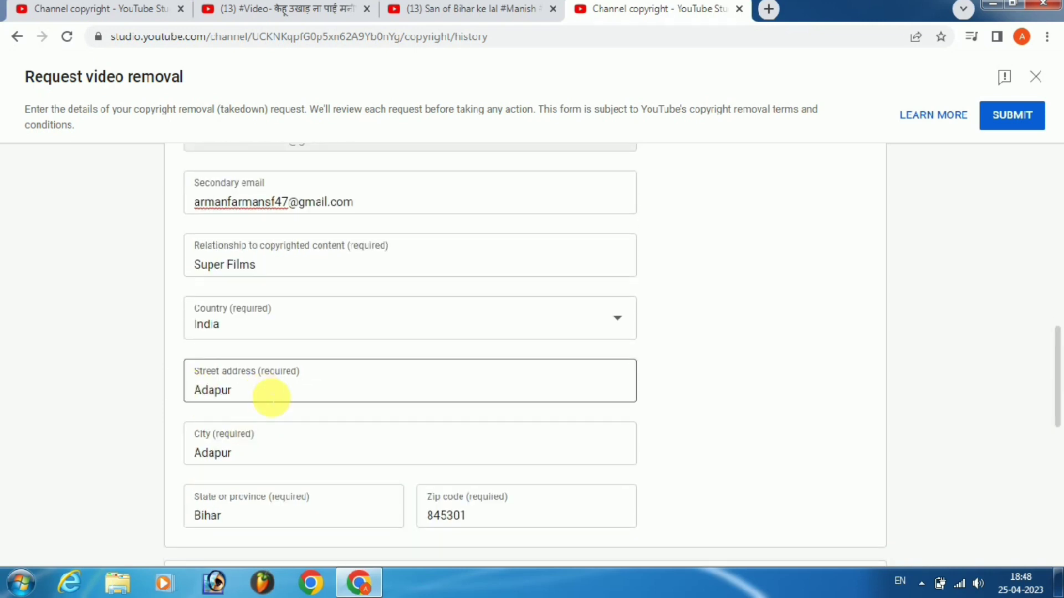
{"action": "left_click", "coordinate": [272, 398]}
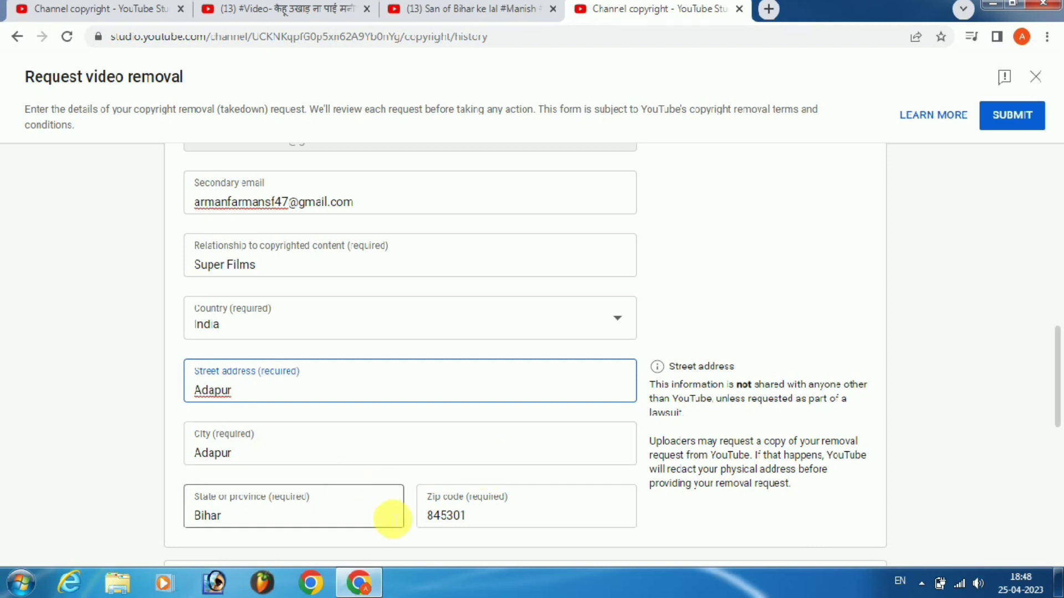
{"action": "left_click", "coordinate": [488, 523]}
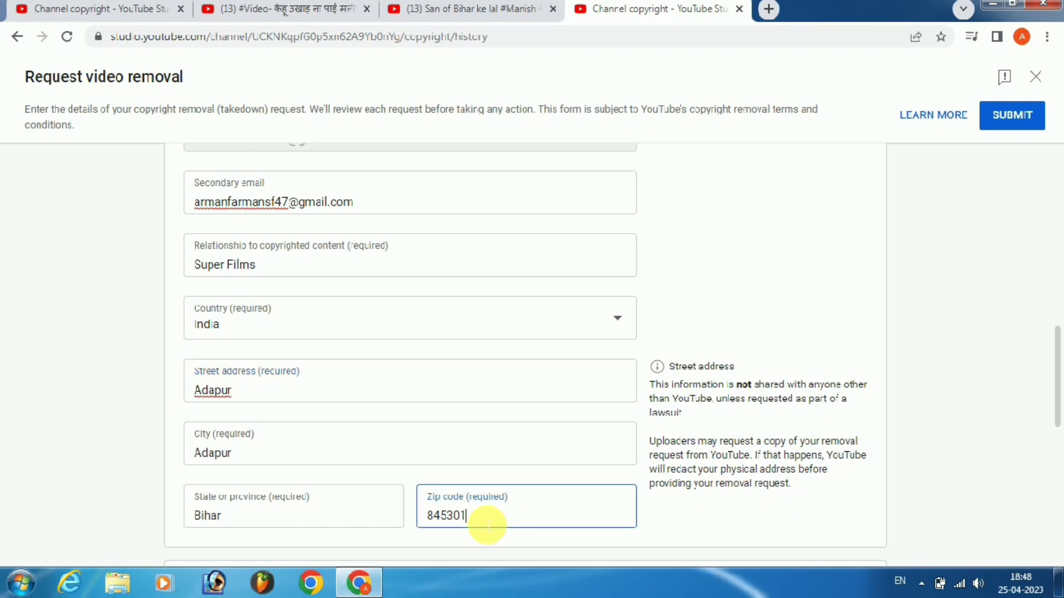
{"action": "left_click", "coordinate": [83, 467]}
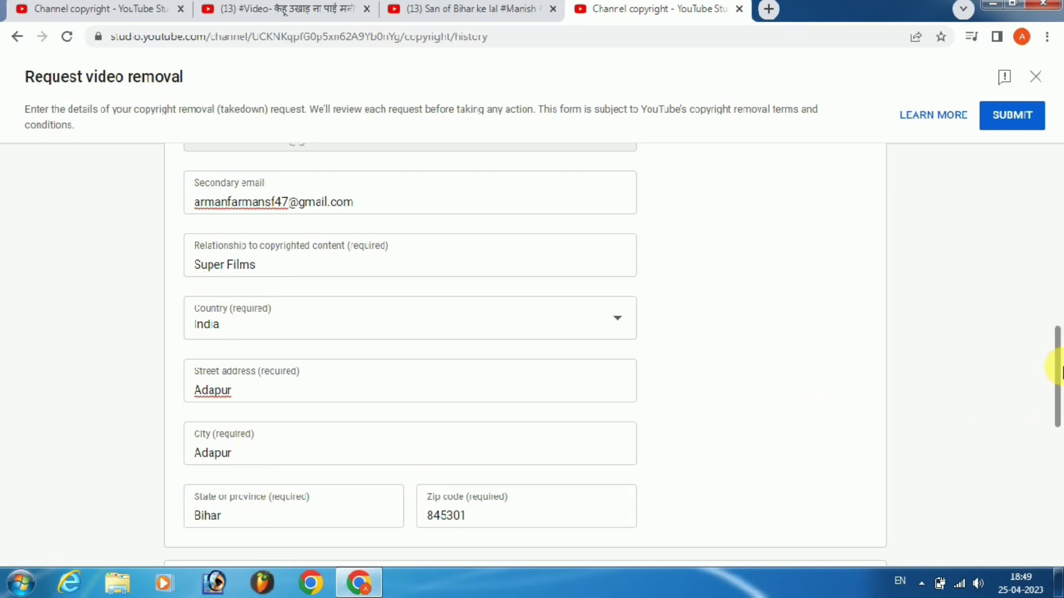
- Set the removal timing for the targeted videos to Standard: Request removal now
{"action": "left_click_drag", "start_coordinate": [1056, 380], "coordinate": [1061, 444]}
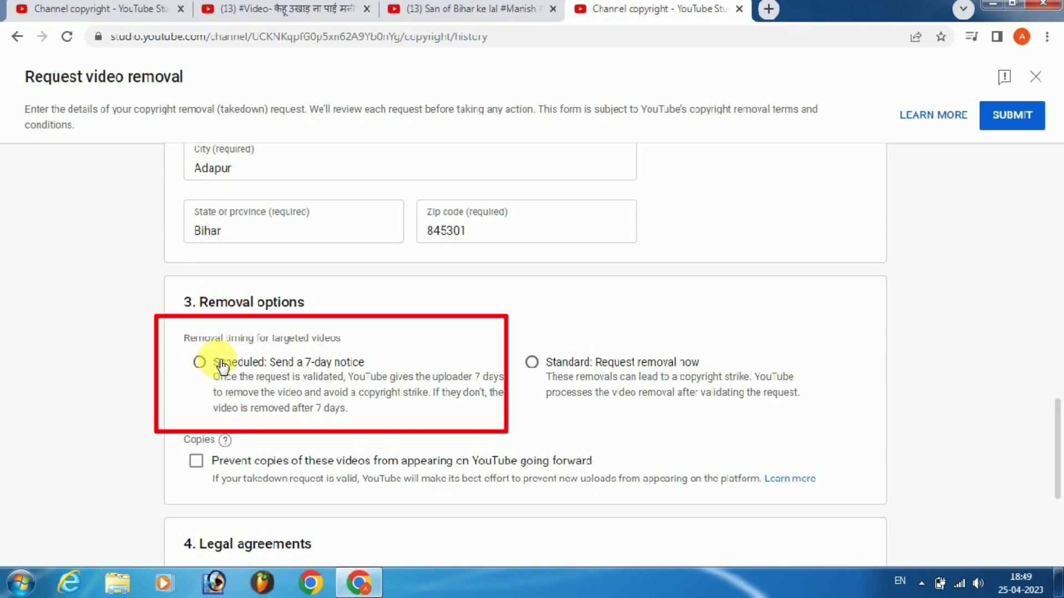
{"action": "left_click_drag", "start_coordinate": [215, 364], "coordinate": [361, 368]}
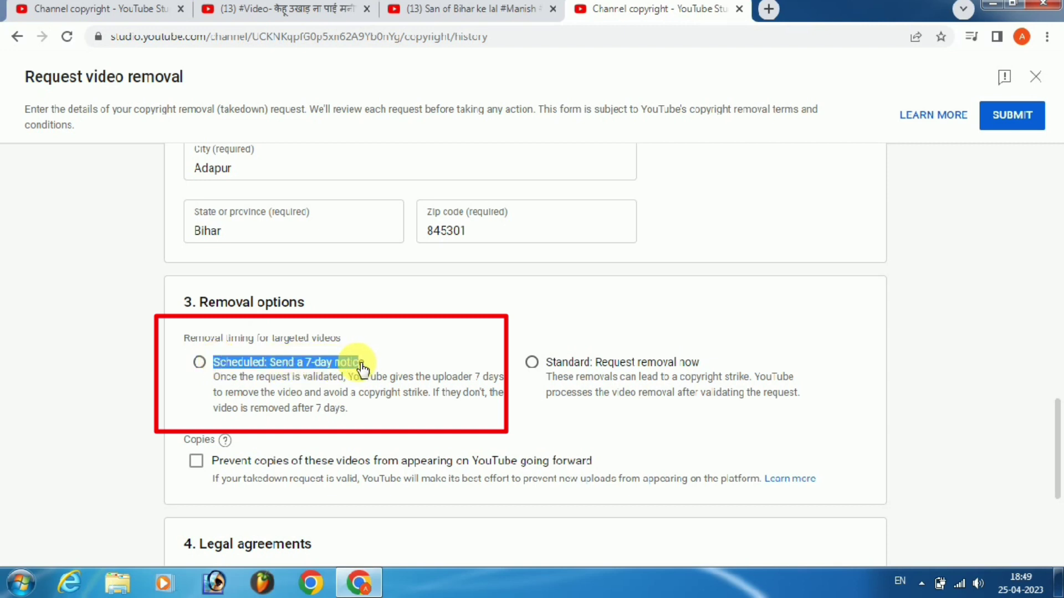
{"action": "left_click", "coordinate": [362, 368]}
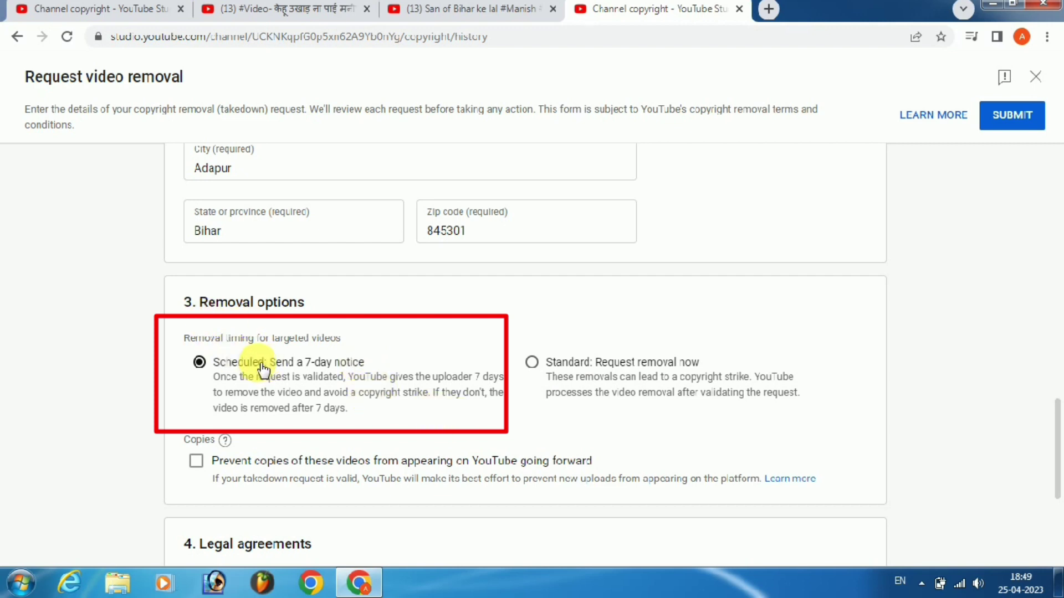
{"action": "left_click", "coordinate": [548, 368]}
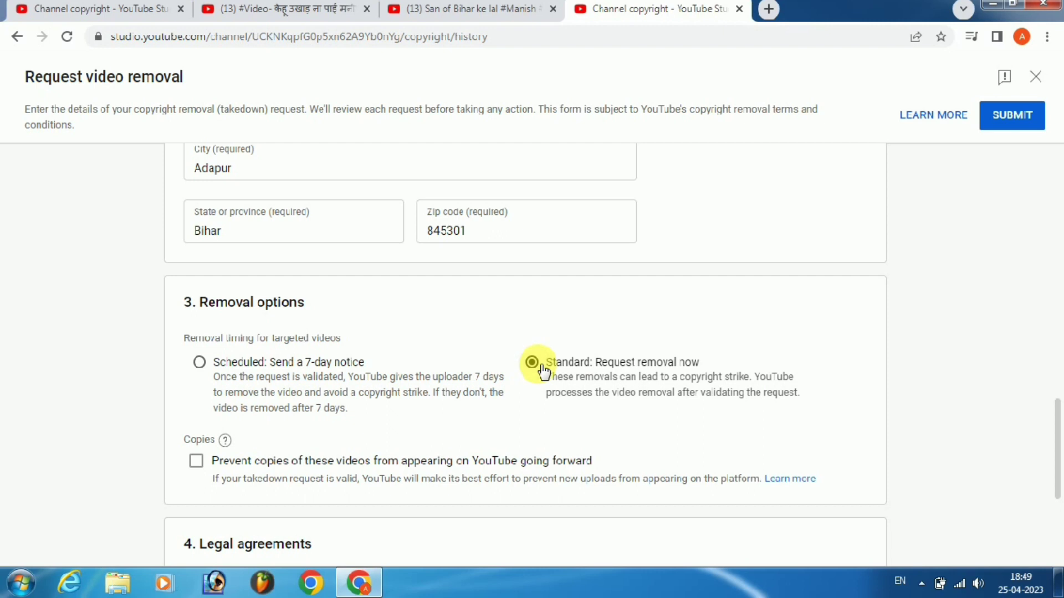
- Enable preventing copies of these videos from appearing on YouTube and certify the worldwide exclusive rights to the content
{"action": "left_click", "coordinate": [197, 461]}
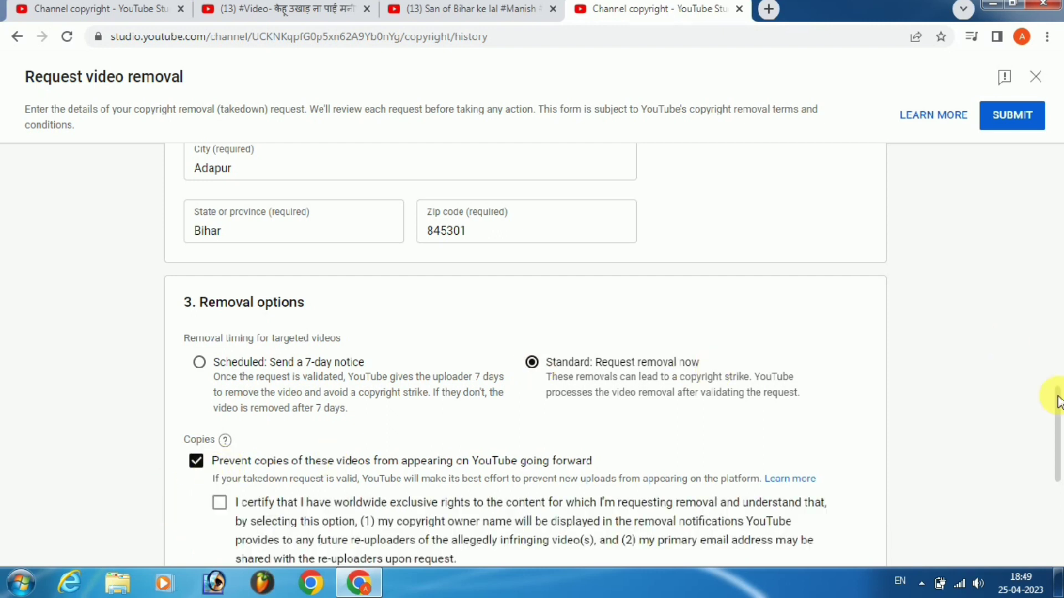
{"action": "left_click_drag", "start_coordinate": [1058, 400], "coordinate": [1059, 446]}
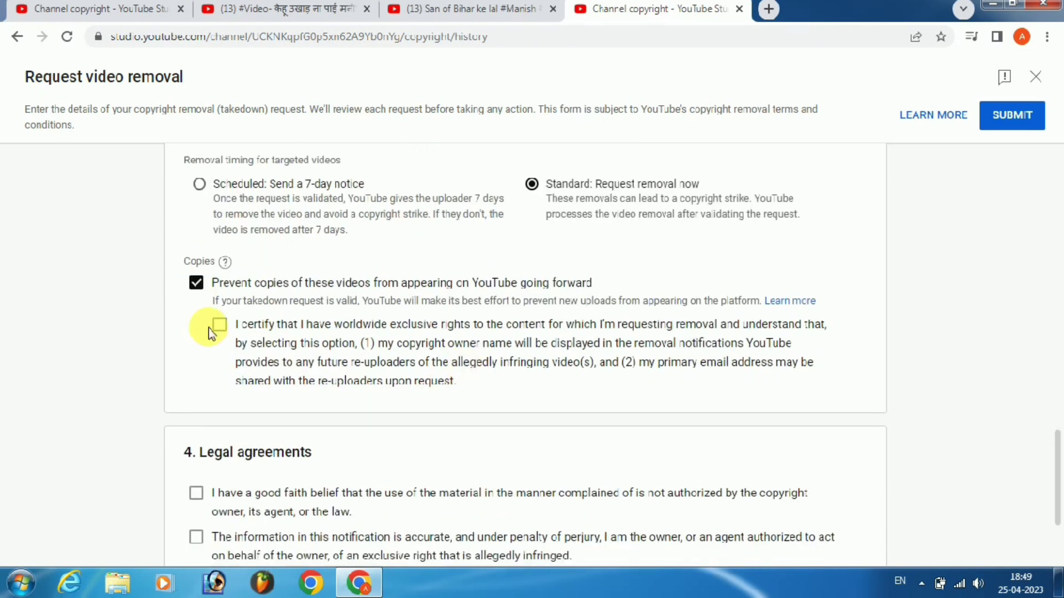
{"action": "left_click", "coordinate": [211, 327]}
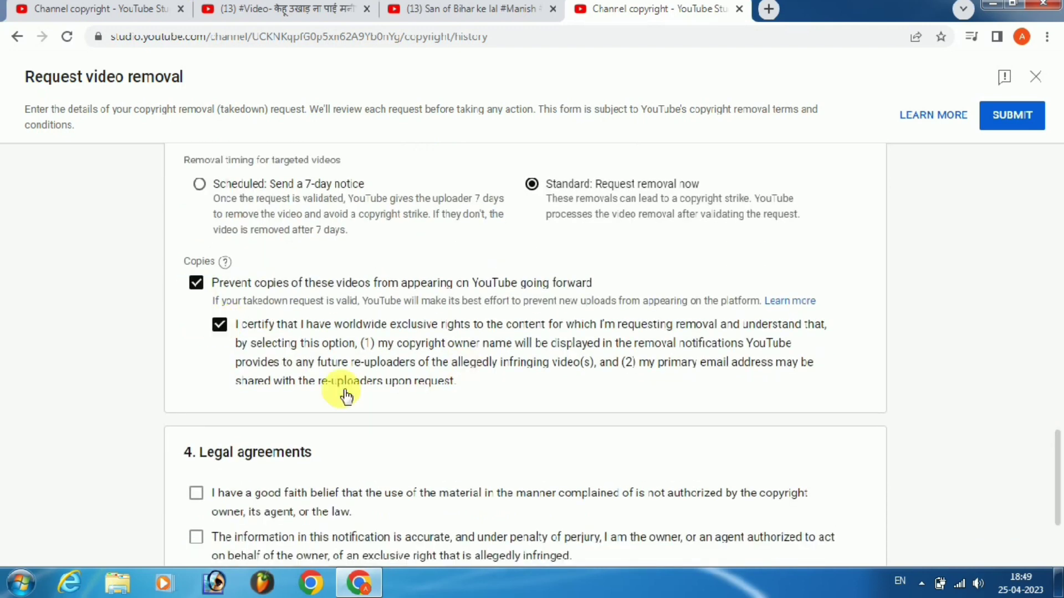
- Accept all three legal agreements and fill in the signature with the copyright owner's full name
{"action": "left_click_drag", "start_coordinate": [1057, 441], "coordinate": [1057, 479]}
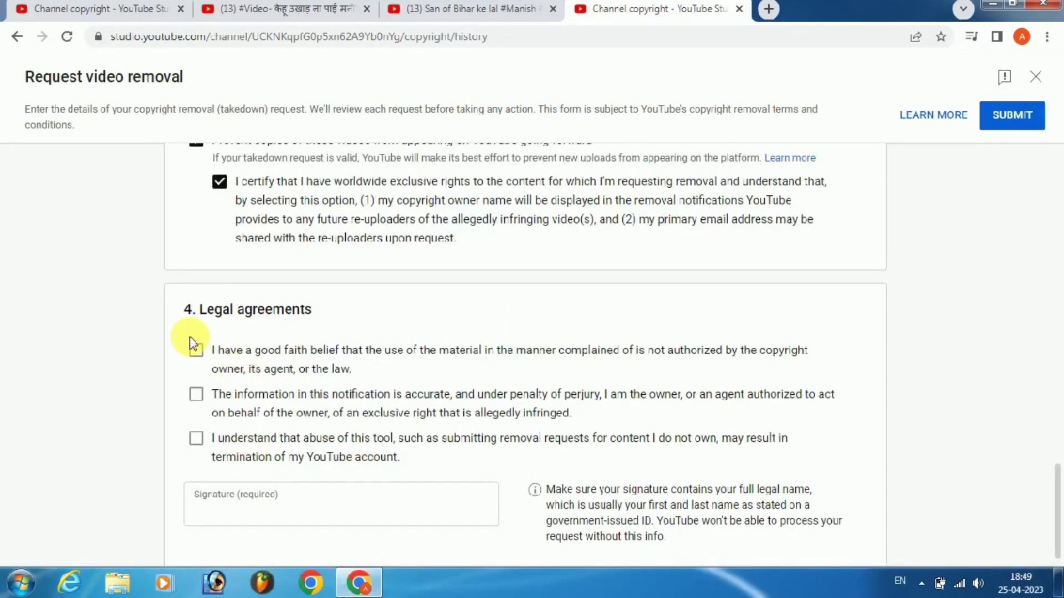
{"action": "left_click", "coordinate": [199, 353]}
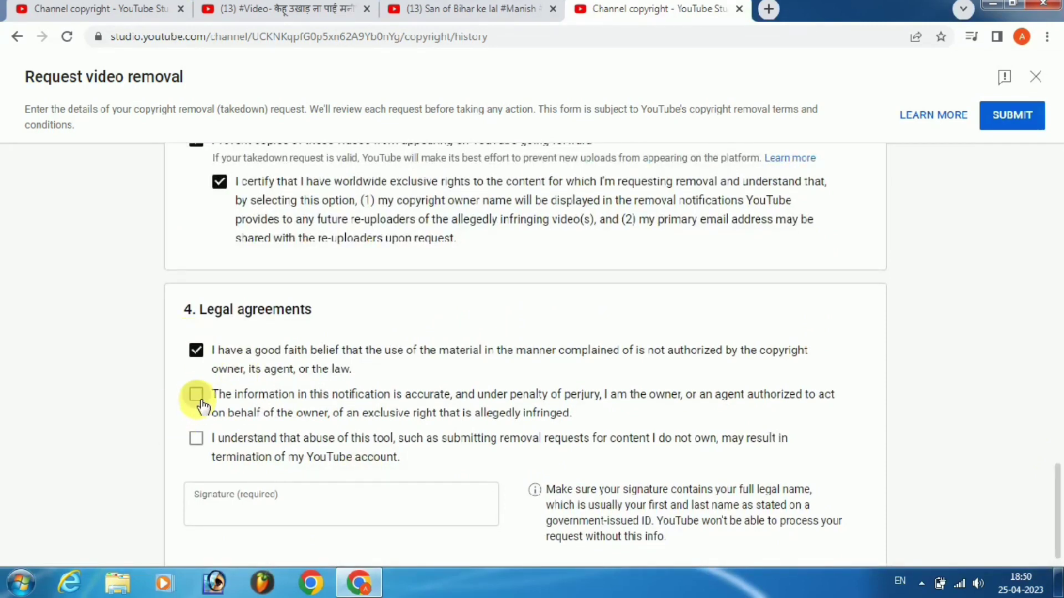
{"action": "left_click", "coordinate": [199, 400]}
{"action": "left_click", "coordinate": [196, 440]}
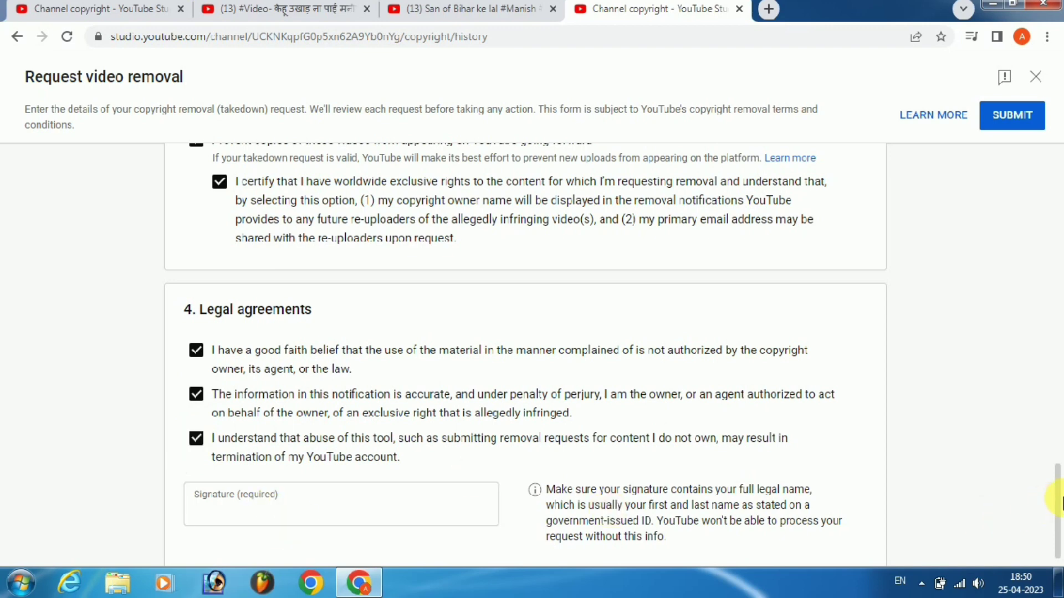
{"action": "scroll", "coordinate": [1053, 507], "scroll_direction": "down", "scroll_amount": 1}
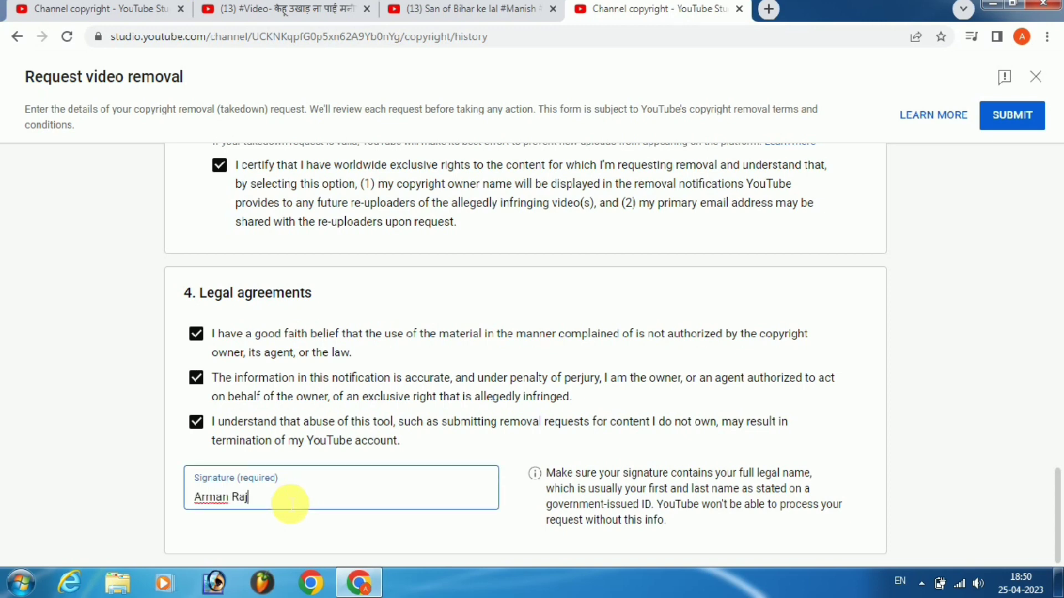
- Submit the video removal request and complete the reCAPTCHA confirmation
{"action": "left_click", "coordinate": [1053, 435]}
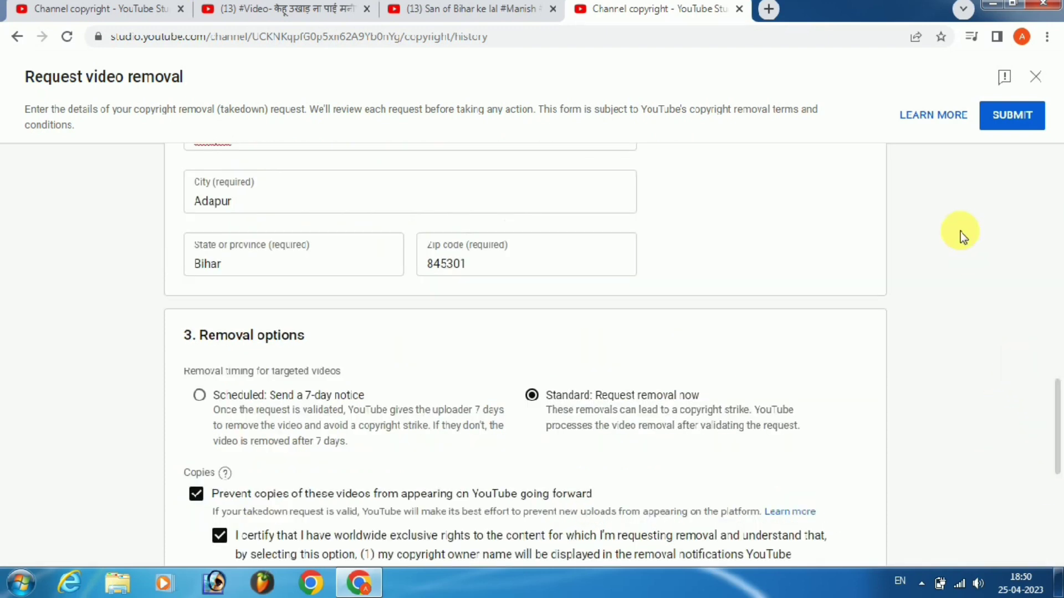
{"action": "left_click", "coordinate": [1006, 129]}
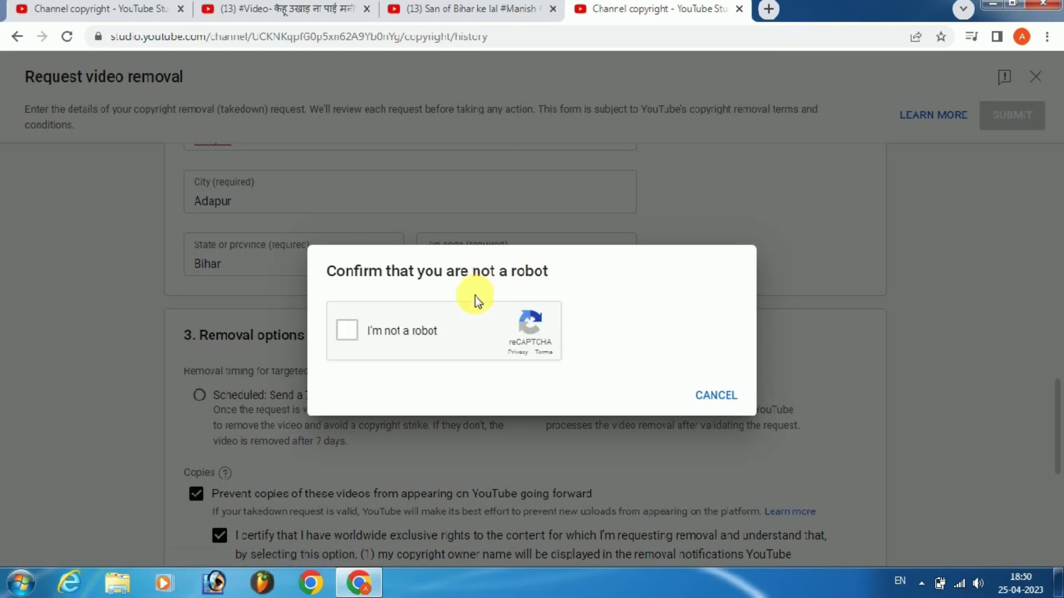
{"action": "left_click", "coordinate": [350, 338]}
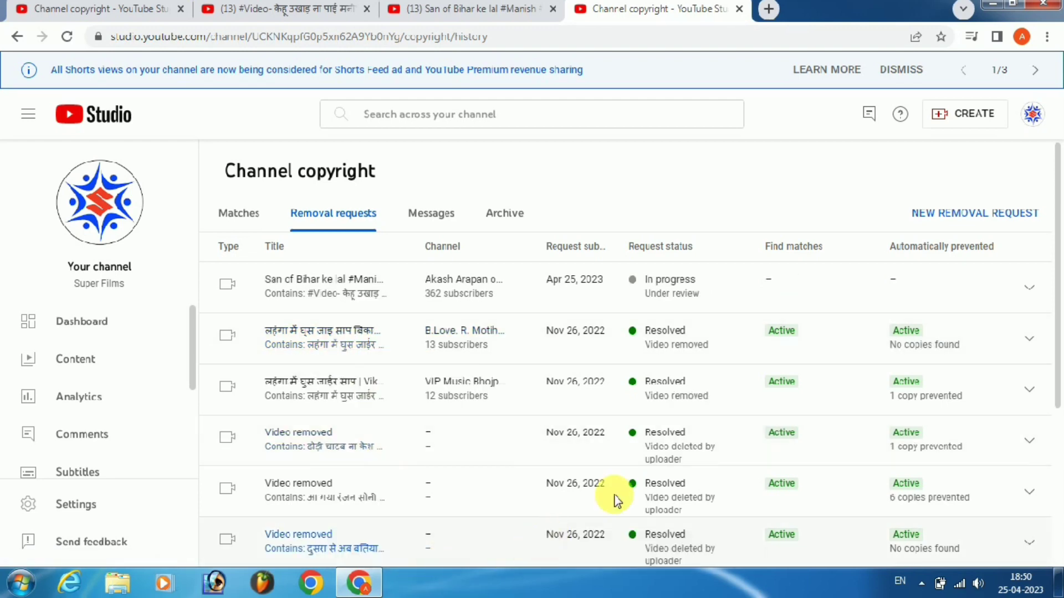
- Expand the newly submitted "San of Bihar" removal request and review its status and details
{"action": "left_click", "coordinate": [712, 284]}
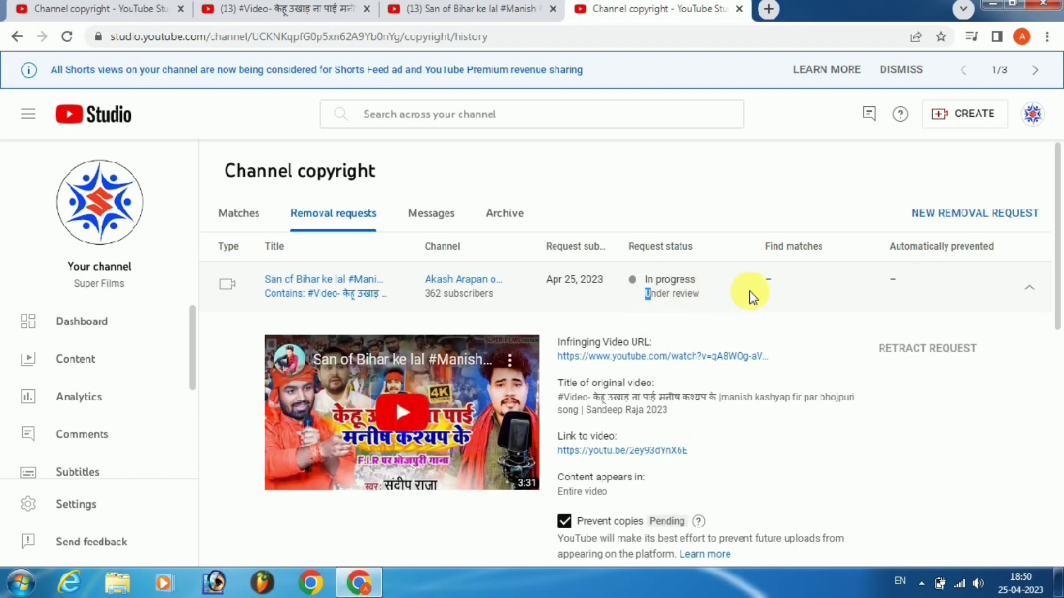
{"action": "left_click_drag", "start_coordinate": [1058, 230], "coordinate": [1059, 285]}
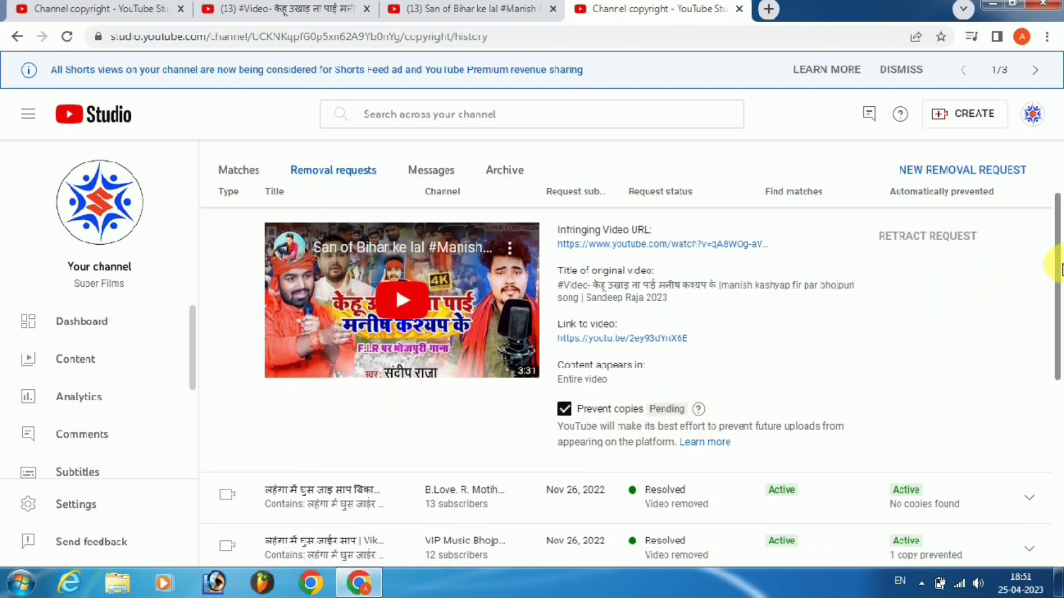
{"action": "left_click_drag", "start_coordinate": [1056, 273], "coordinate": [1060, 365]}
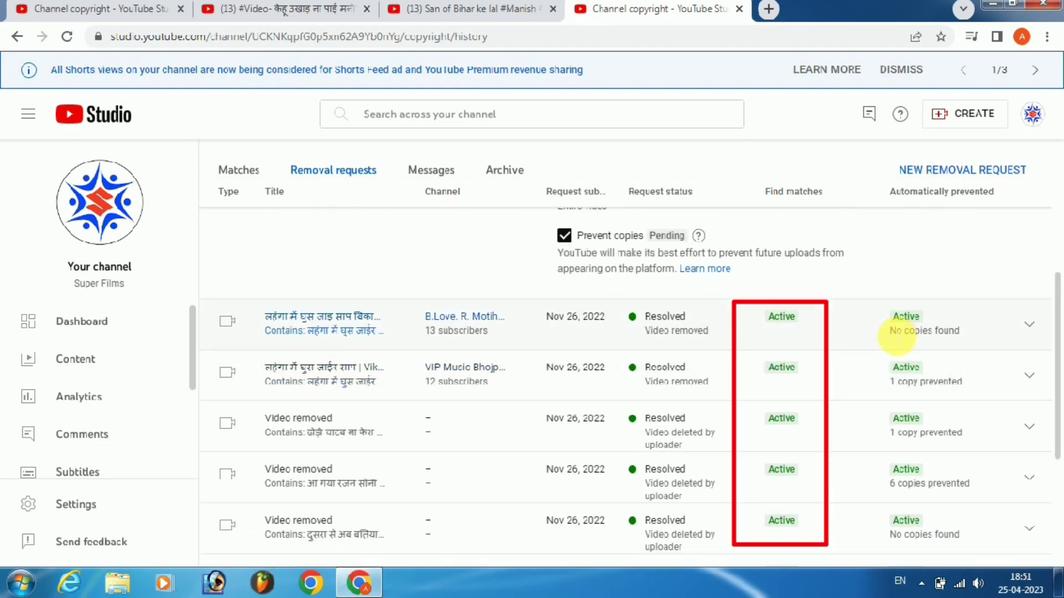
- Expand the first resolved request from Nov 26, 2022 and open its infringing video to read the availability notice
{"action": "left_click", "coordinate": [896, 335]}
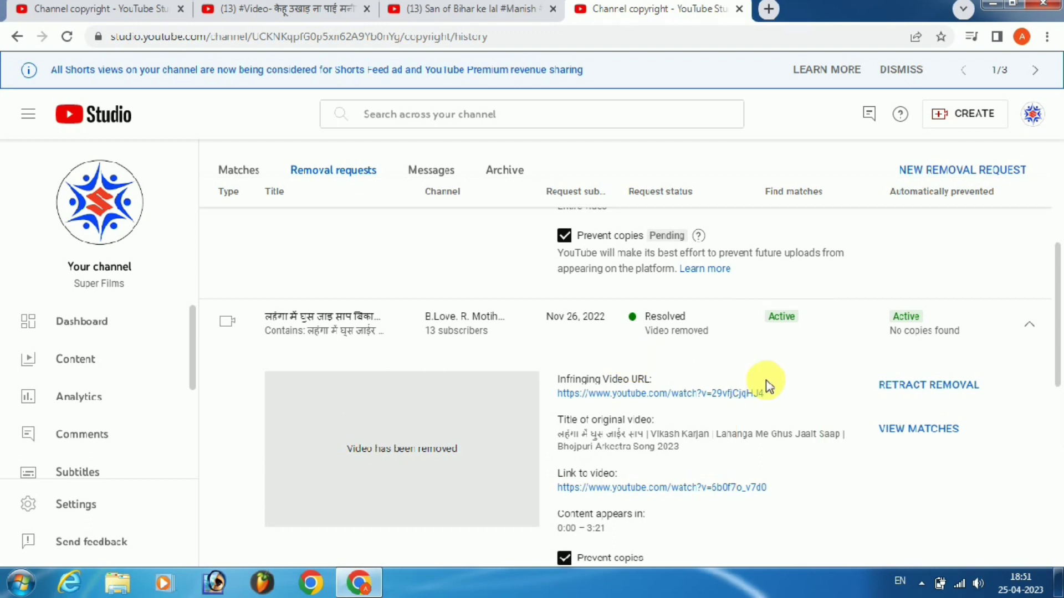
{"action": "left_click", "coordinate": [312, 320]}
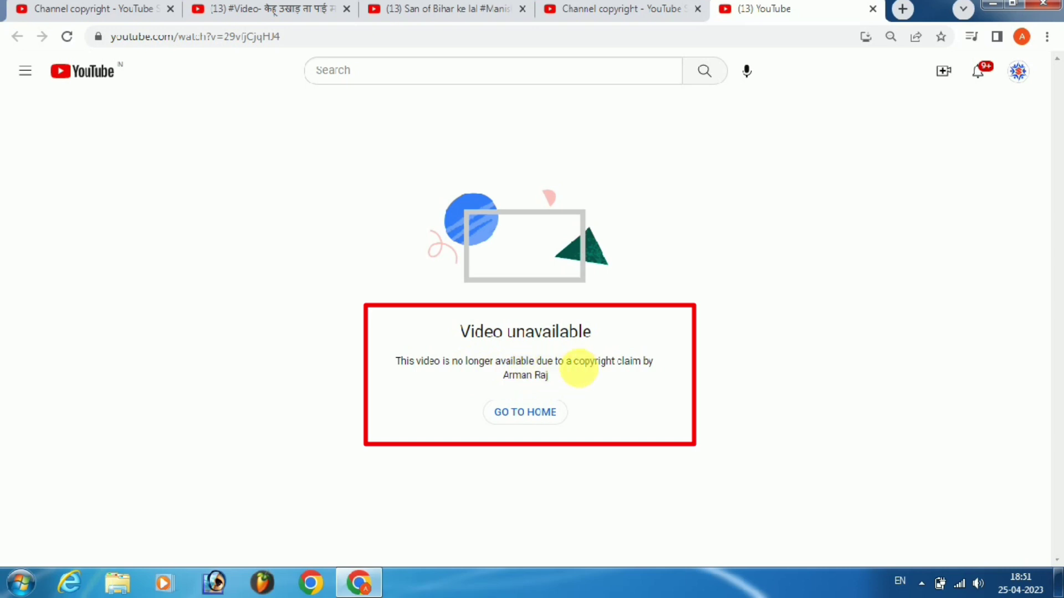
{"action": "left_click_drag", "start_coordinate": [549, 376], "coordinate": [391, 354]}
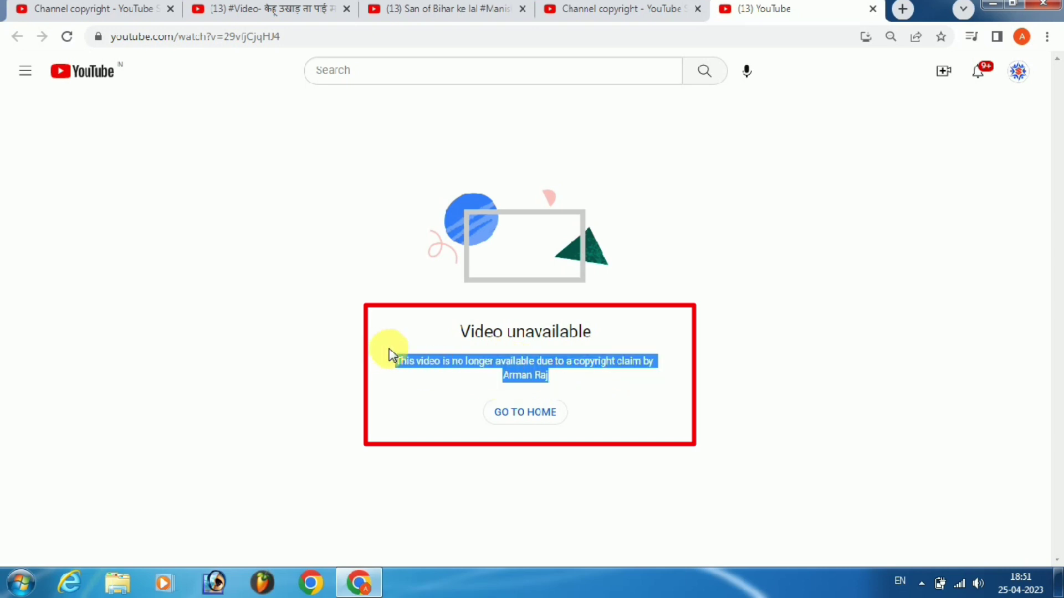
- Return to the channel's removal requests and look through the statuses of the earlier requests and the new one
{"action": "left_click", "coordinate": [629, 7]}
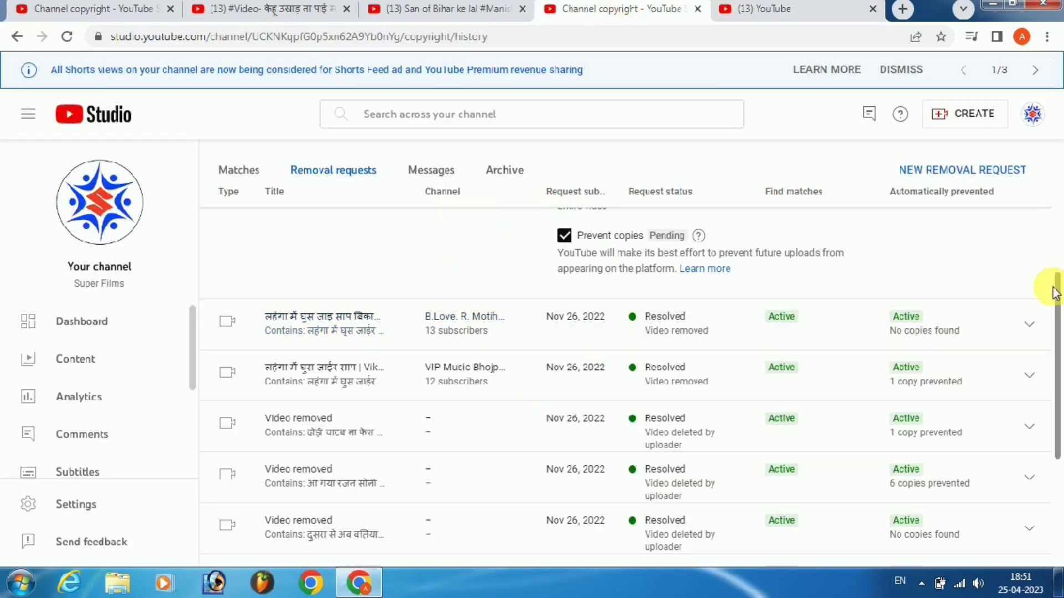
{"action": "scroll", "coordinate": [1056, 294], "scroll_direction": "up", "scroll_amount": 2}
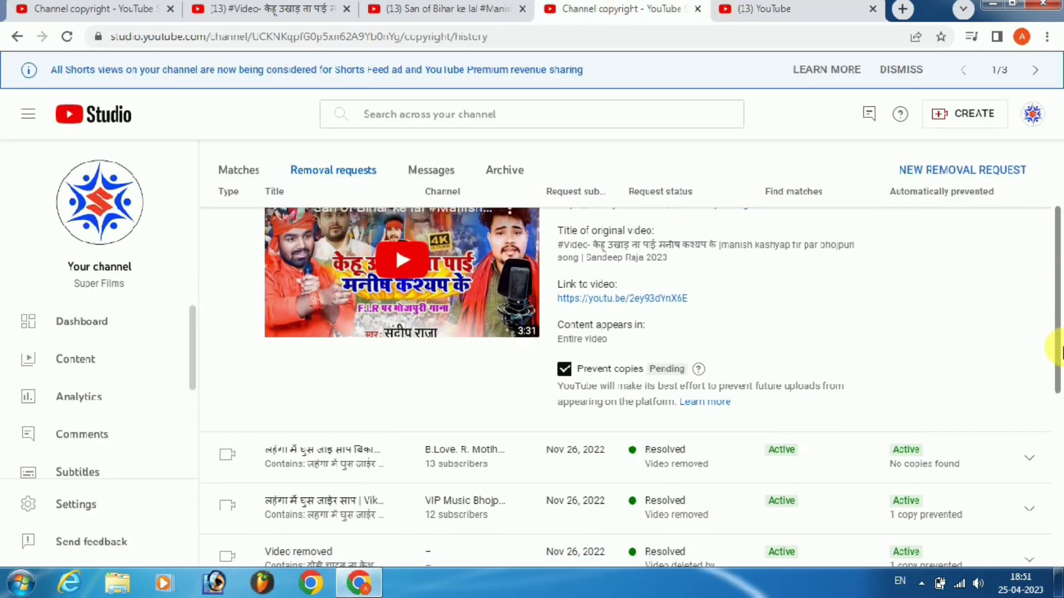
{"action": "left_click", "coordinate": [1056, 438]}
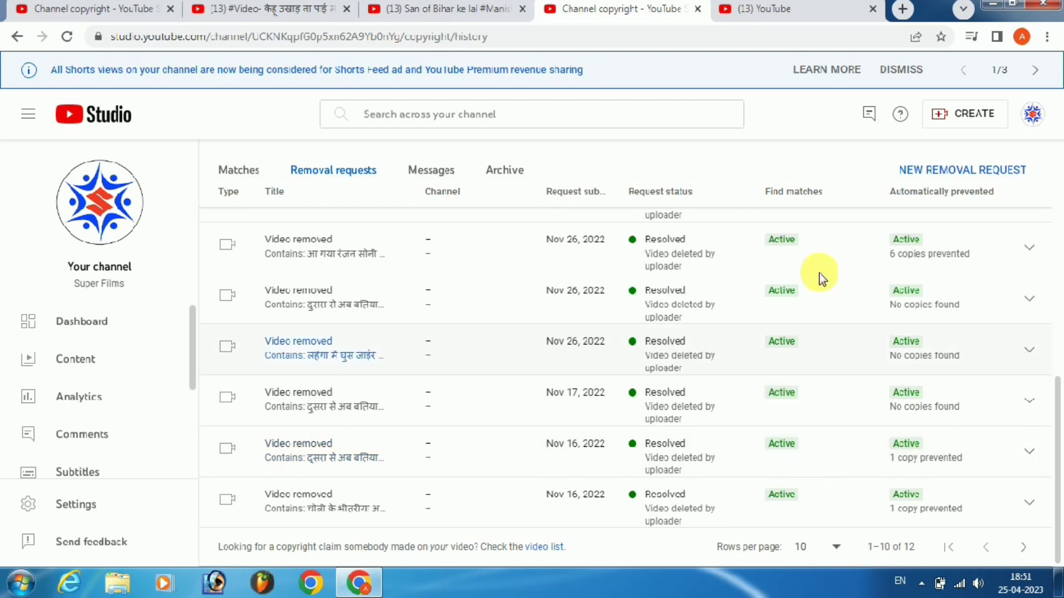
{"action": "left_click_drag", "start_coordinate": [1059, 470], "coordinate": [1056, 140]}
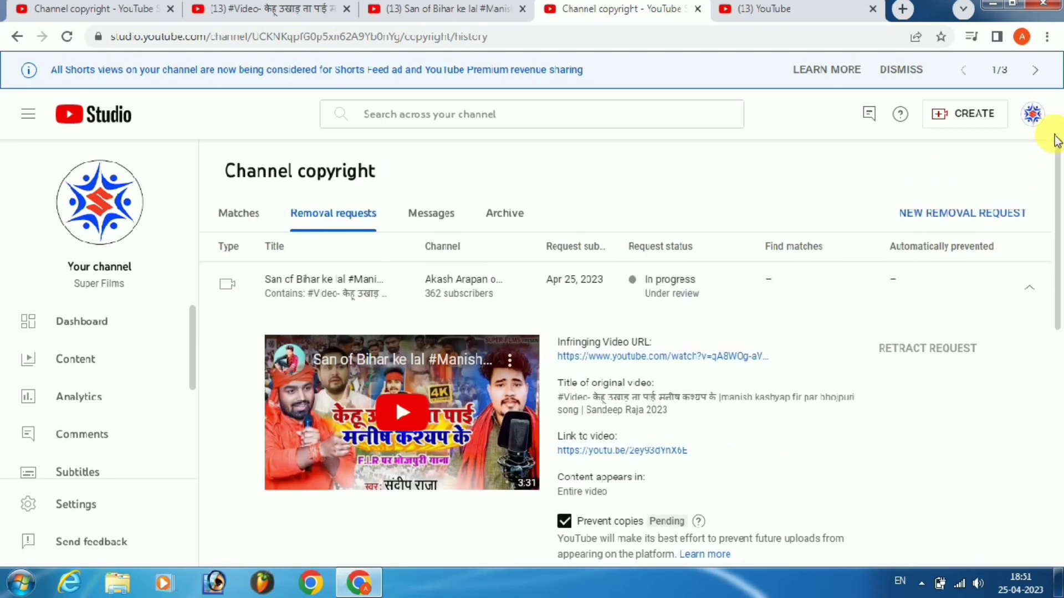
{"action": "left_click", "coordinate": [814, 4]}
{"action": "left_click", "coordinate": [608, 7]}
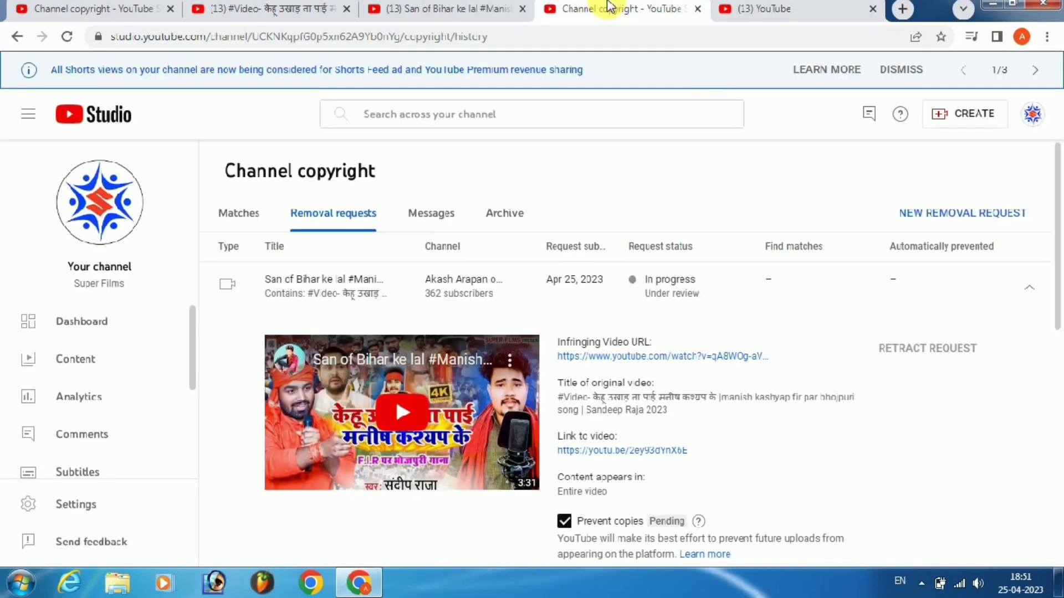